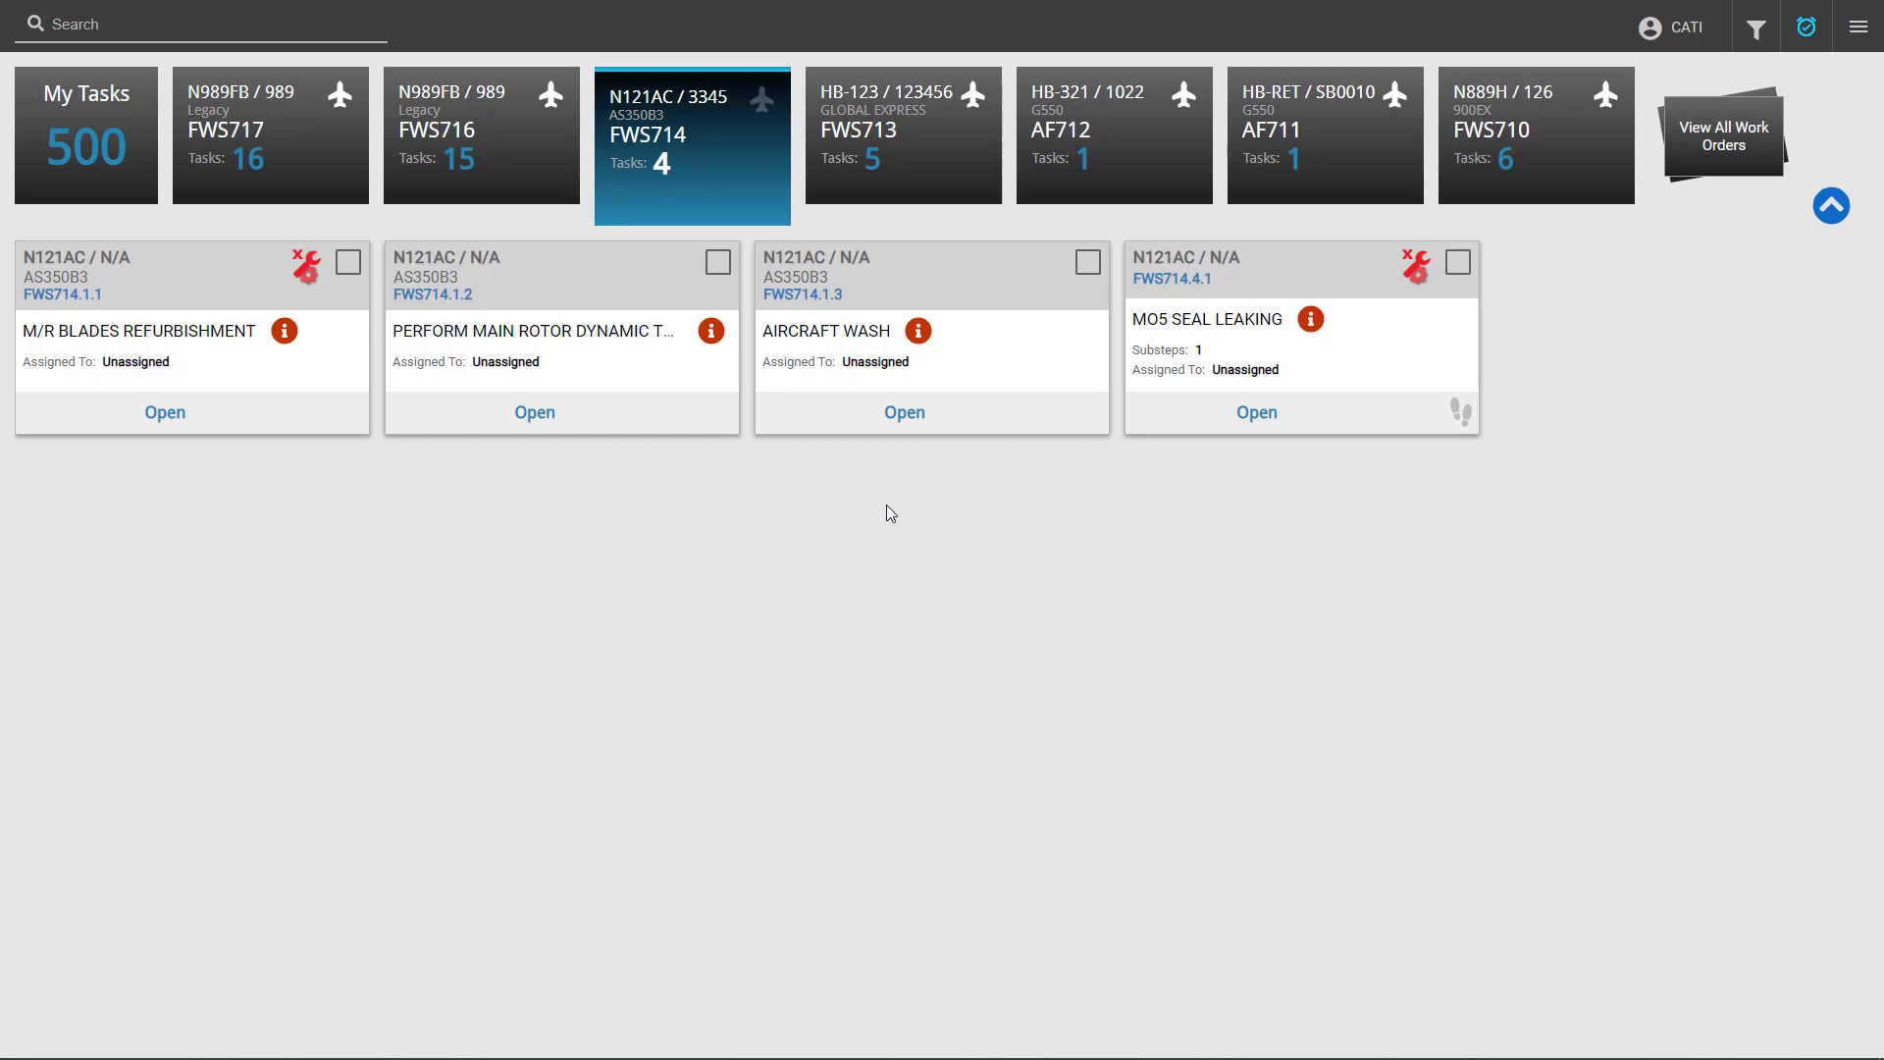
Add a Wash service demand, quantity 1, to the Aircraft Wash task FWS714.1.3.
left_click(1024, 370)
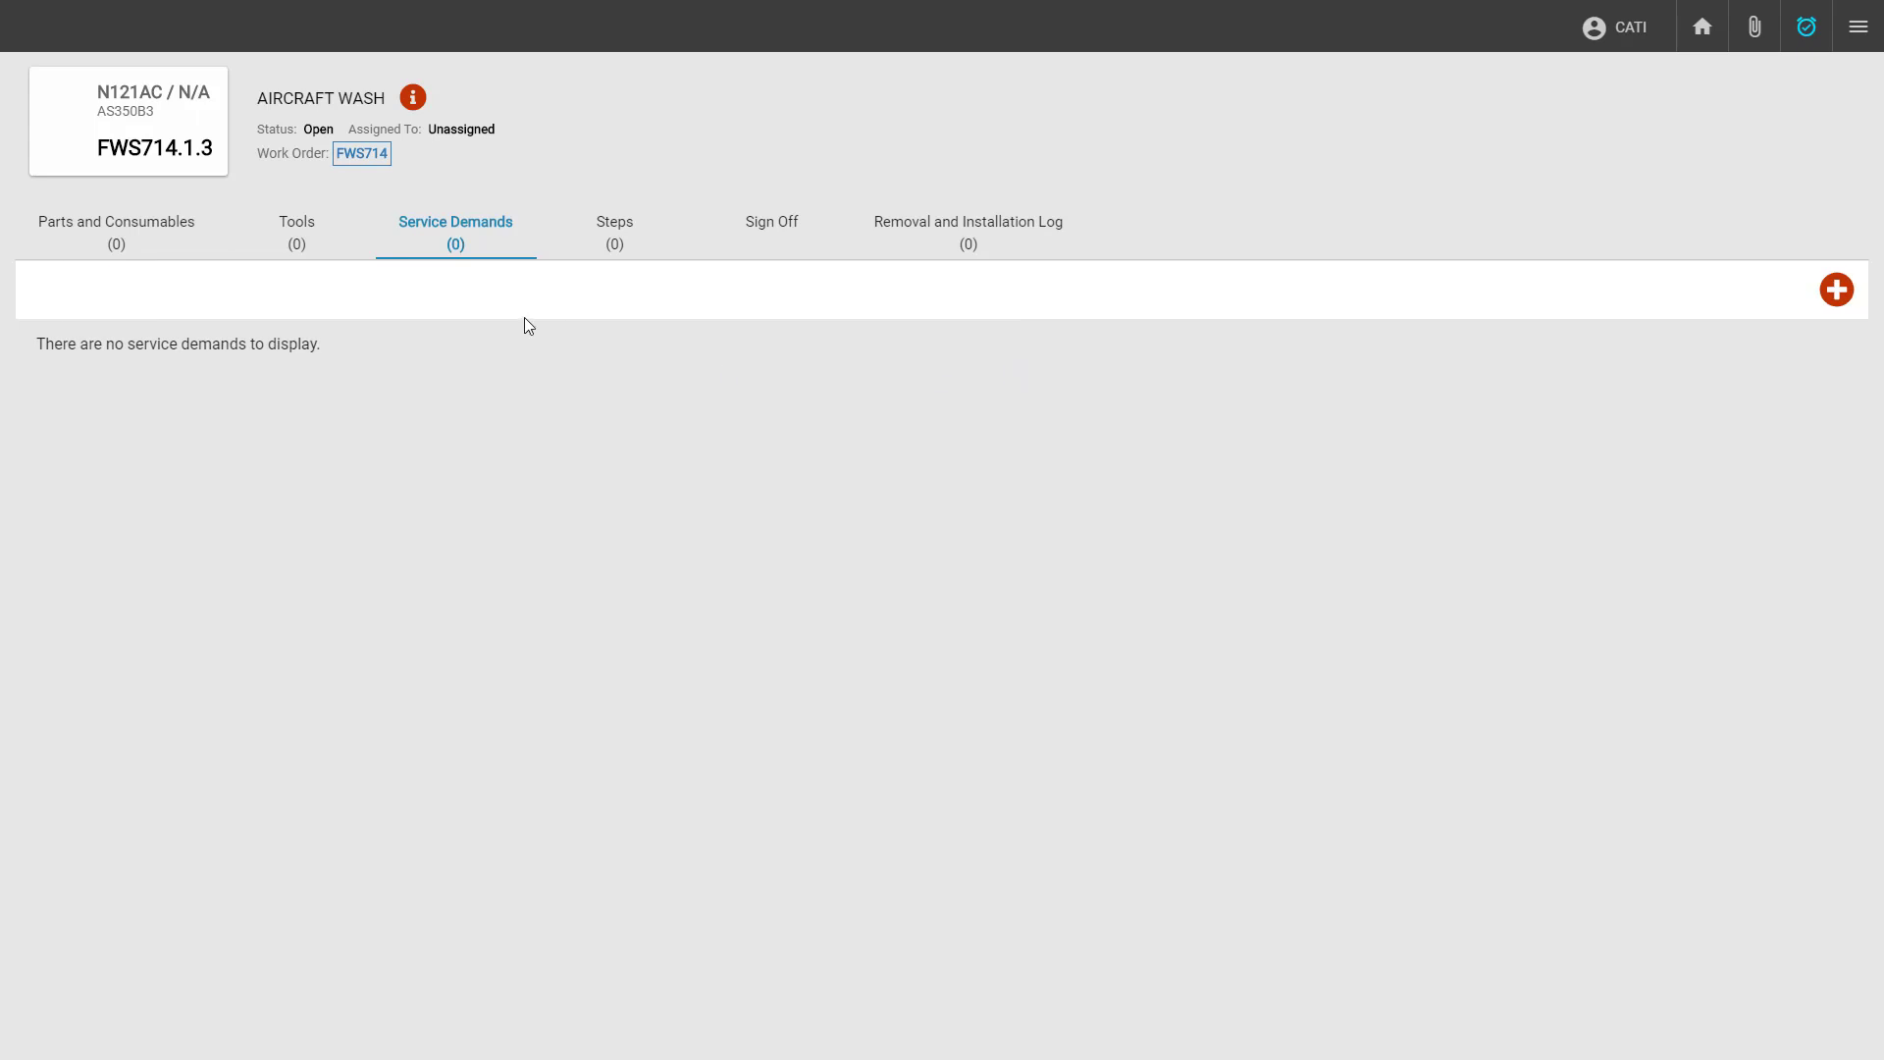
left_click(497, 257)
left_click(1827, 300)
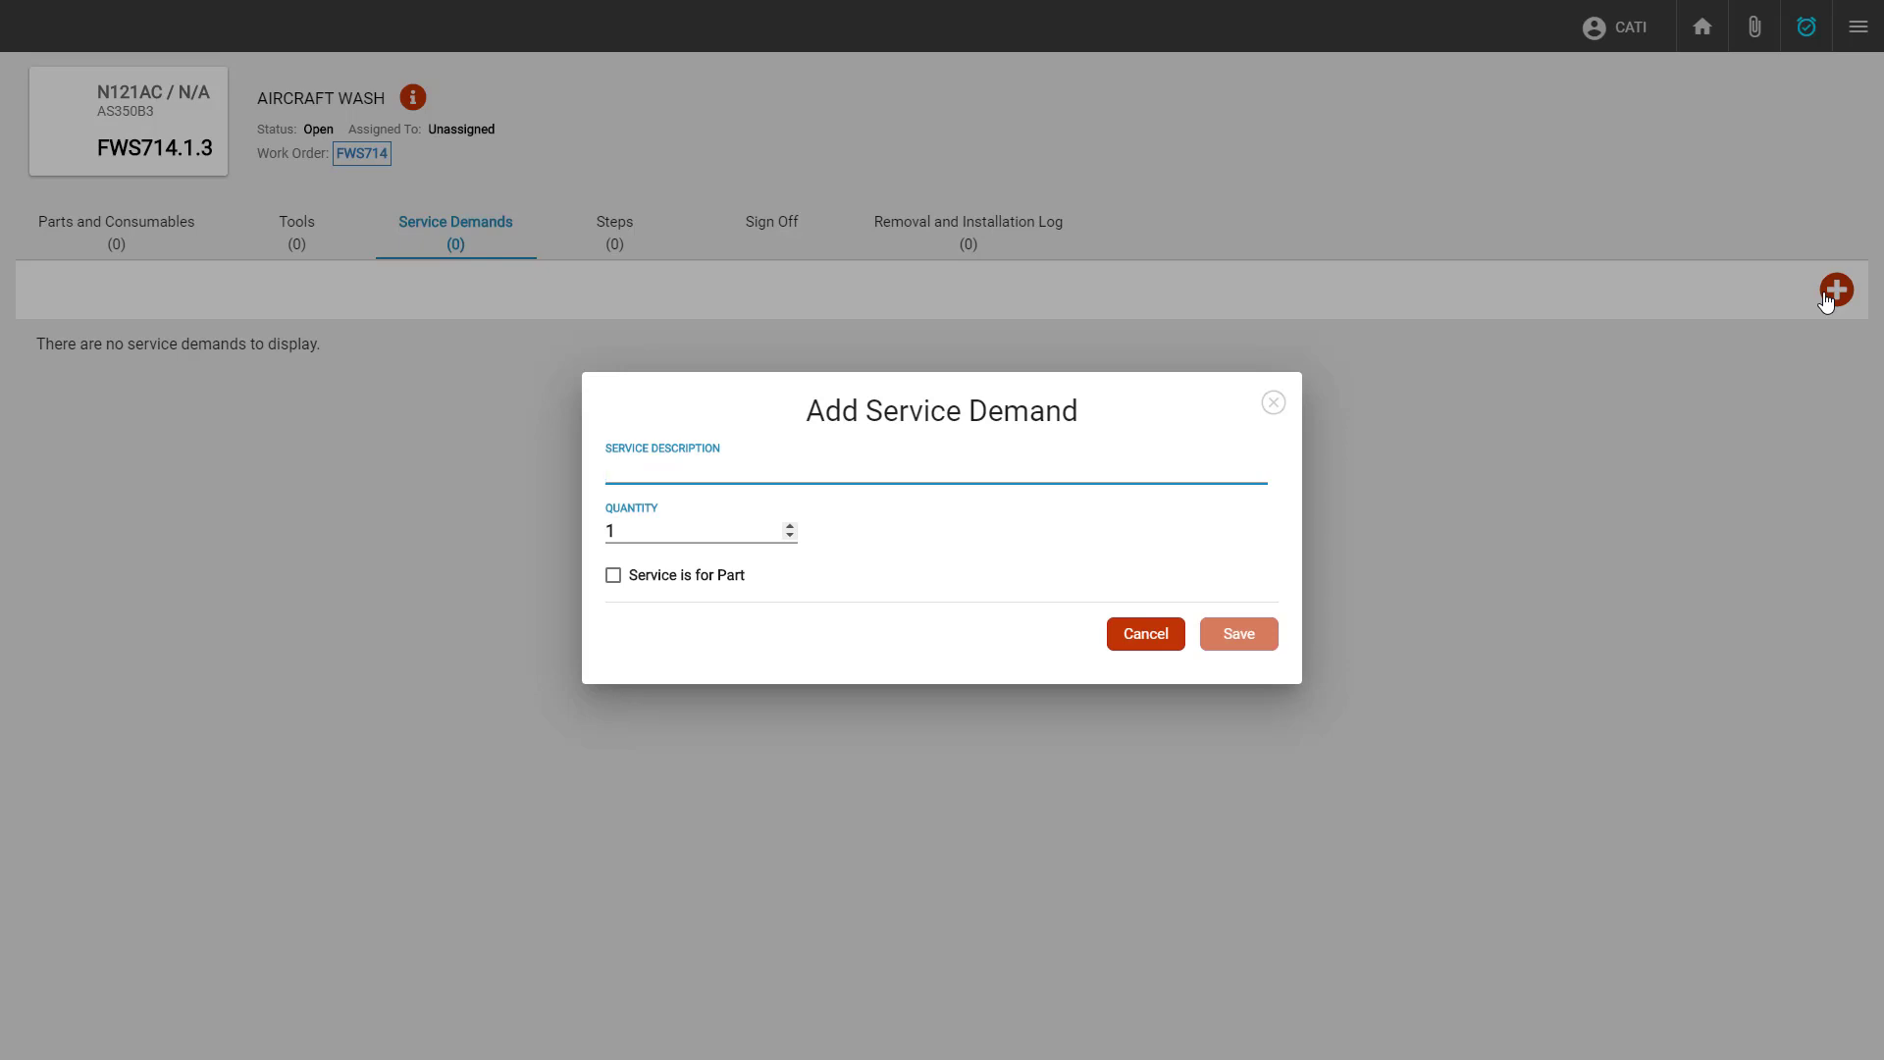
left_click(686, 468)
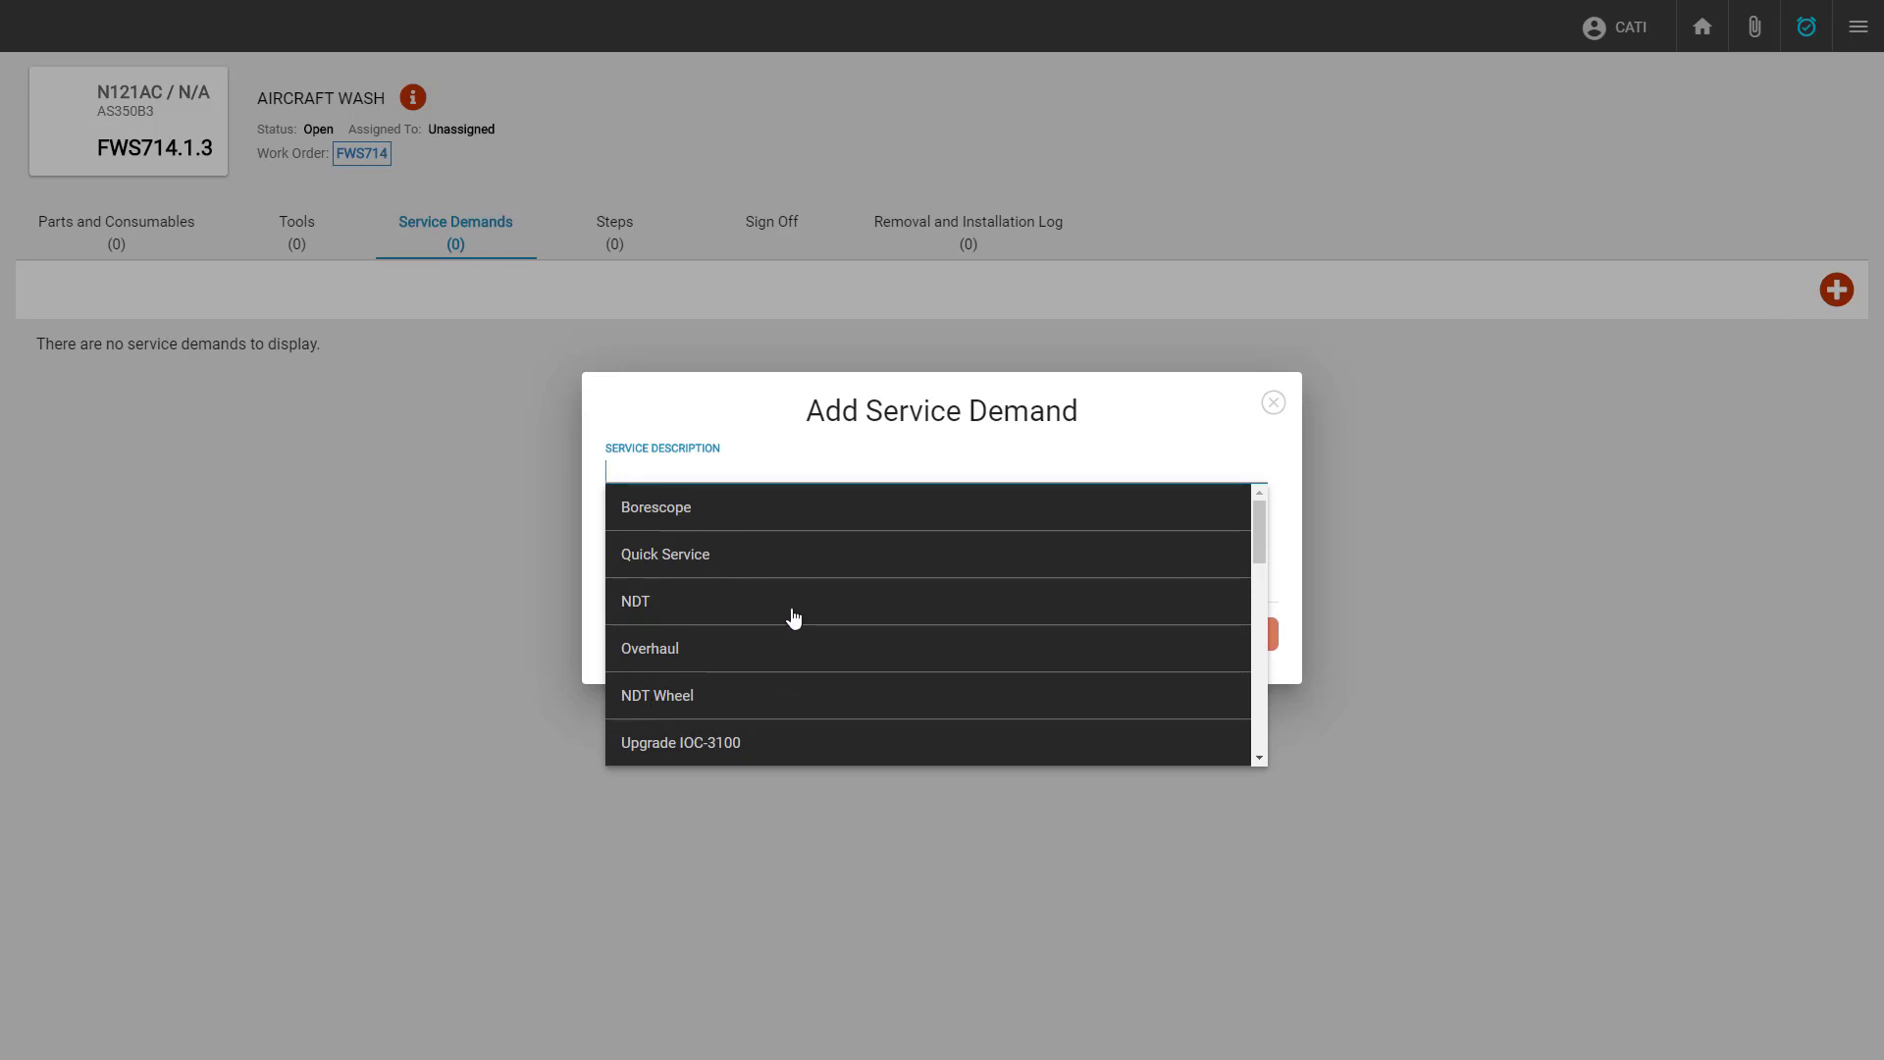
scroll(793, 616, "down", 3)
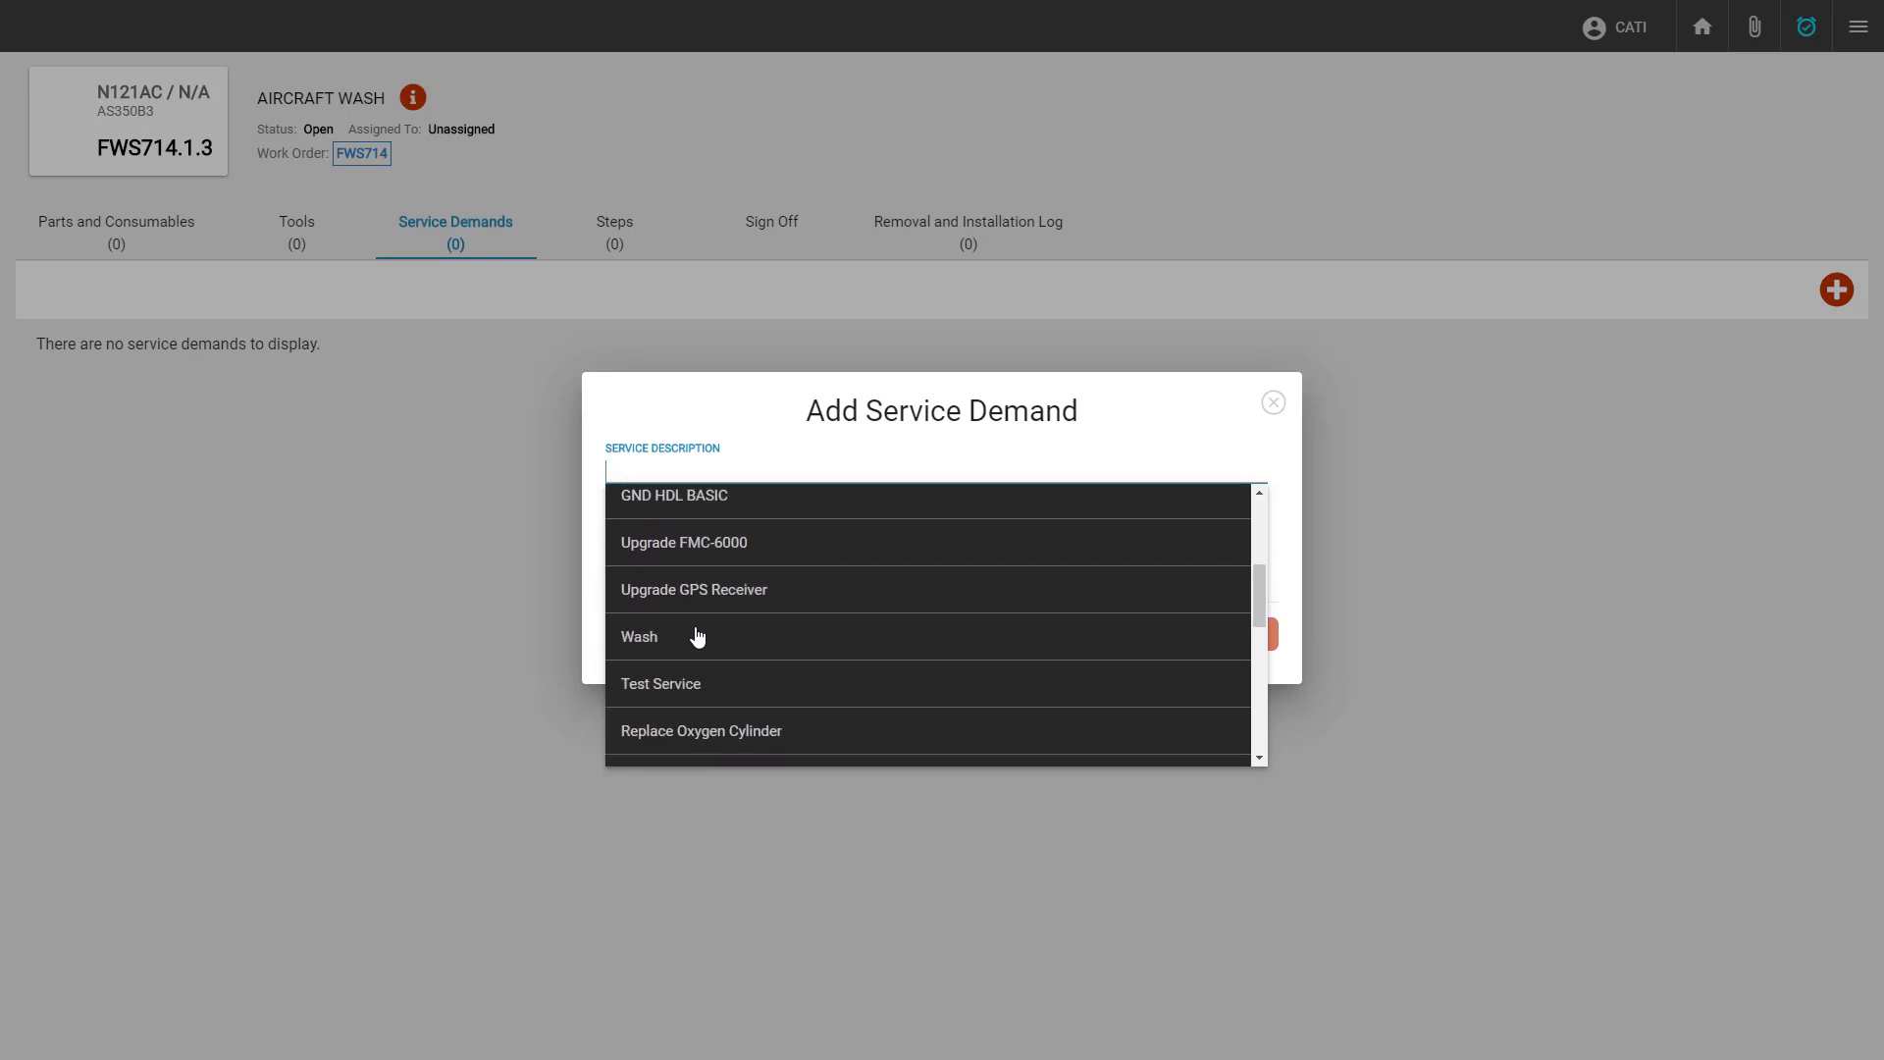
left_click(698, 637)
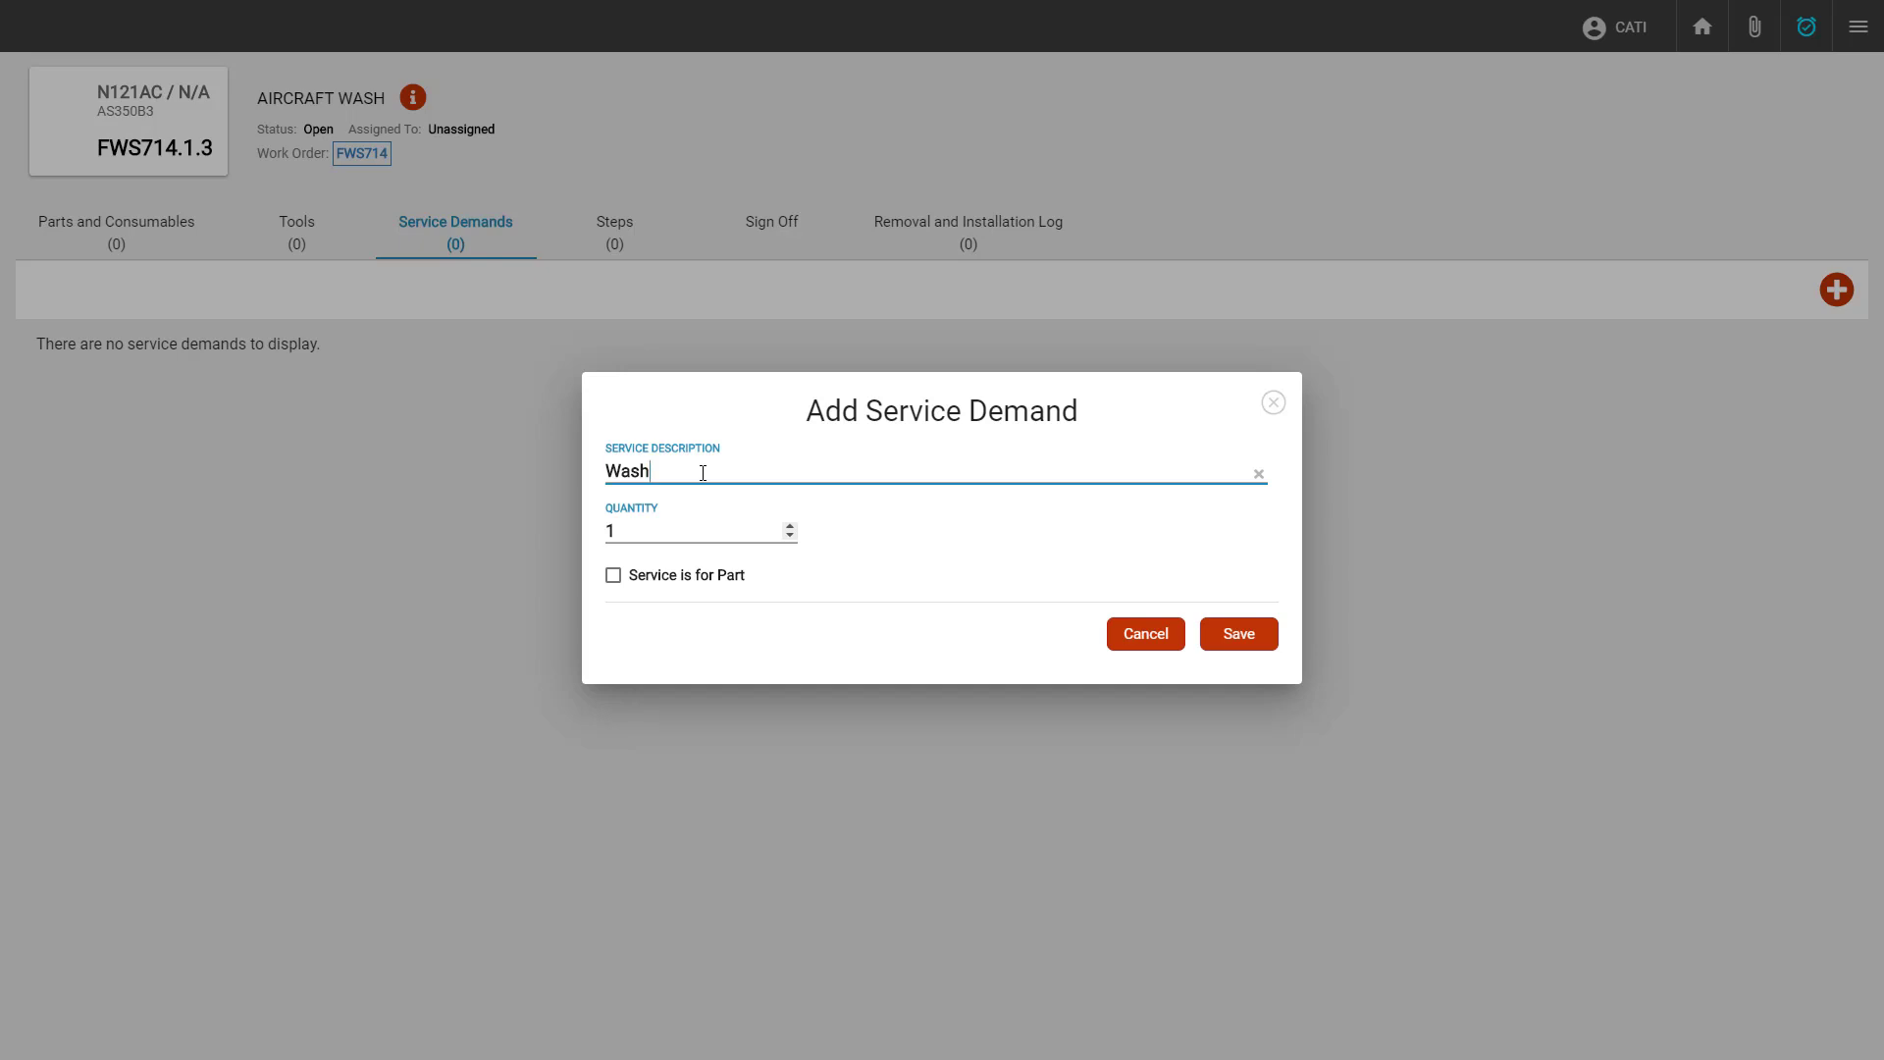
left_click(1238, 635)
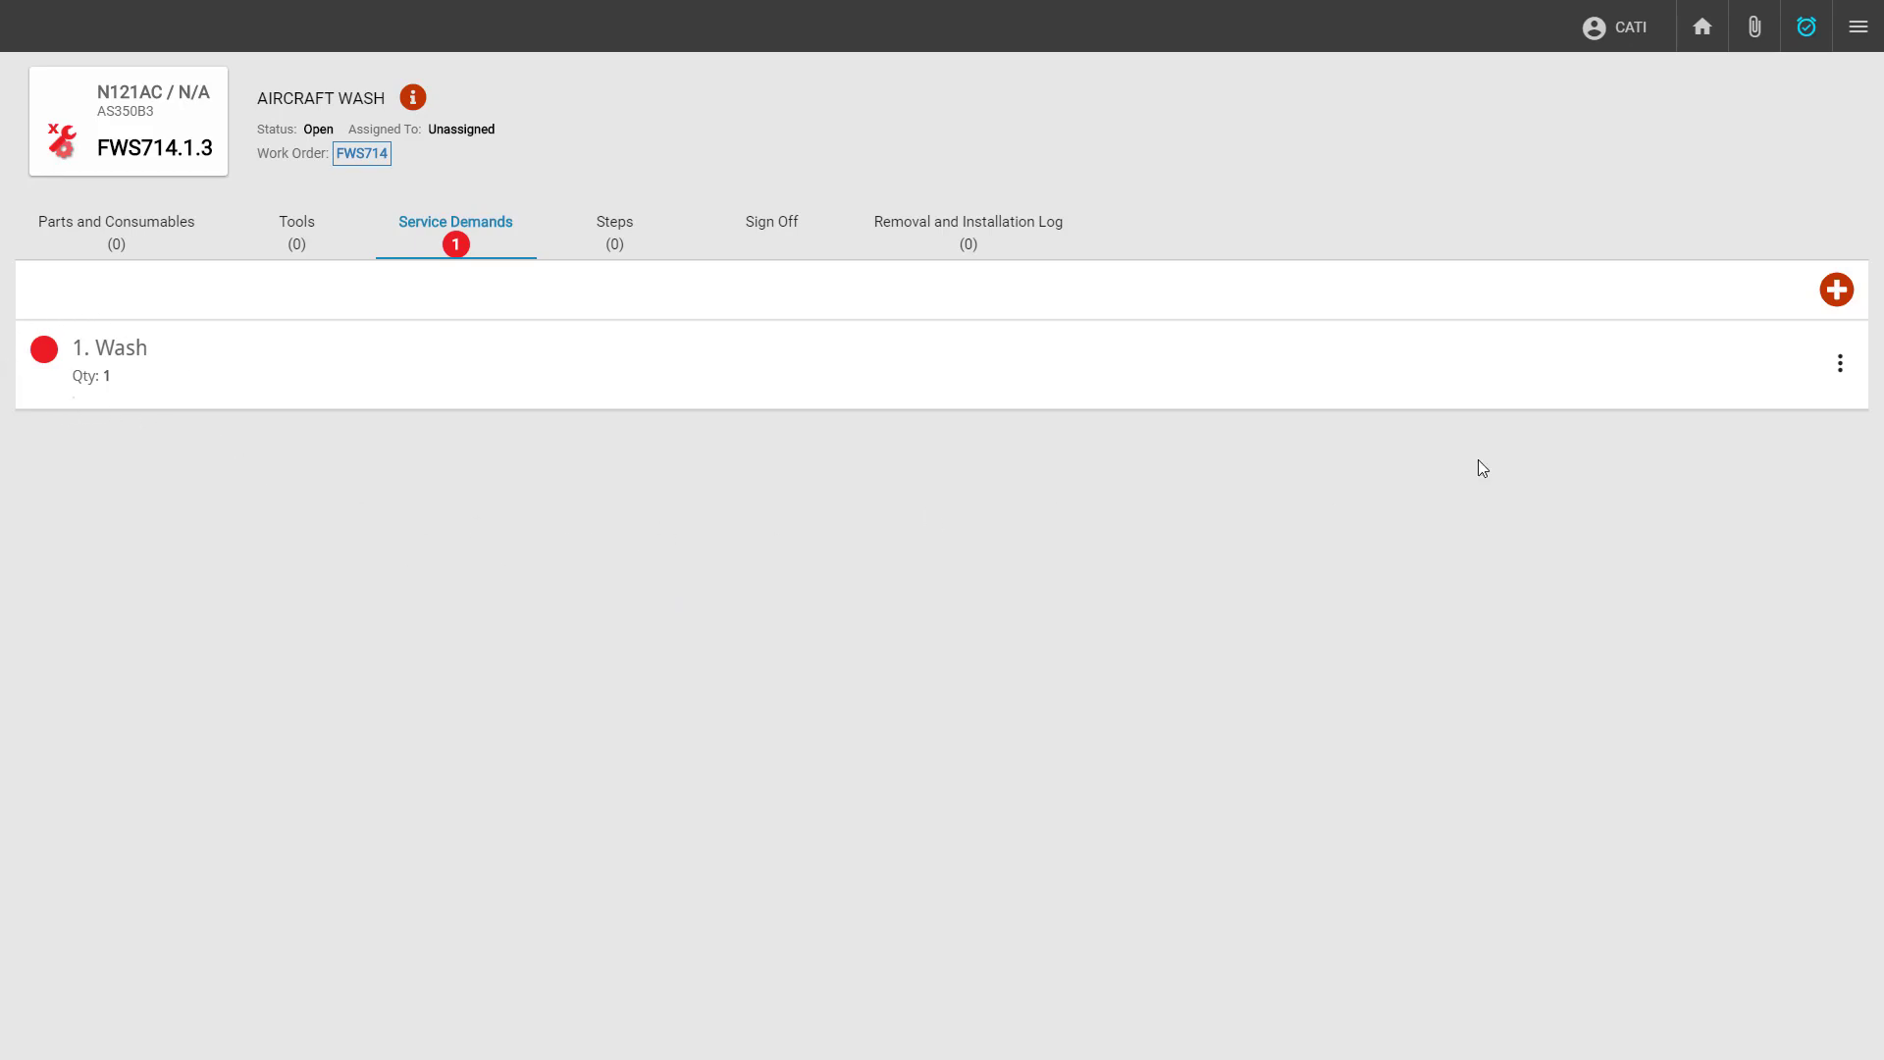
Create a procurement request for the Wash demand, filled by April 30, 2020, then return to the task board.
left_click(1842, 369)
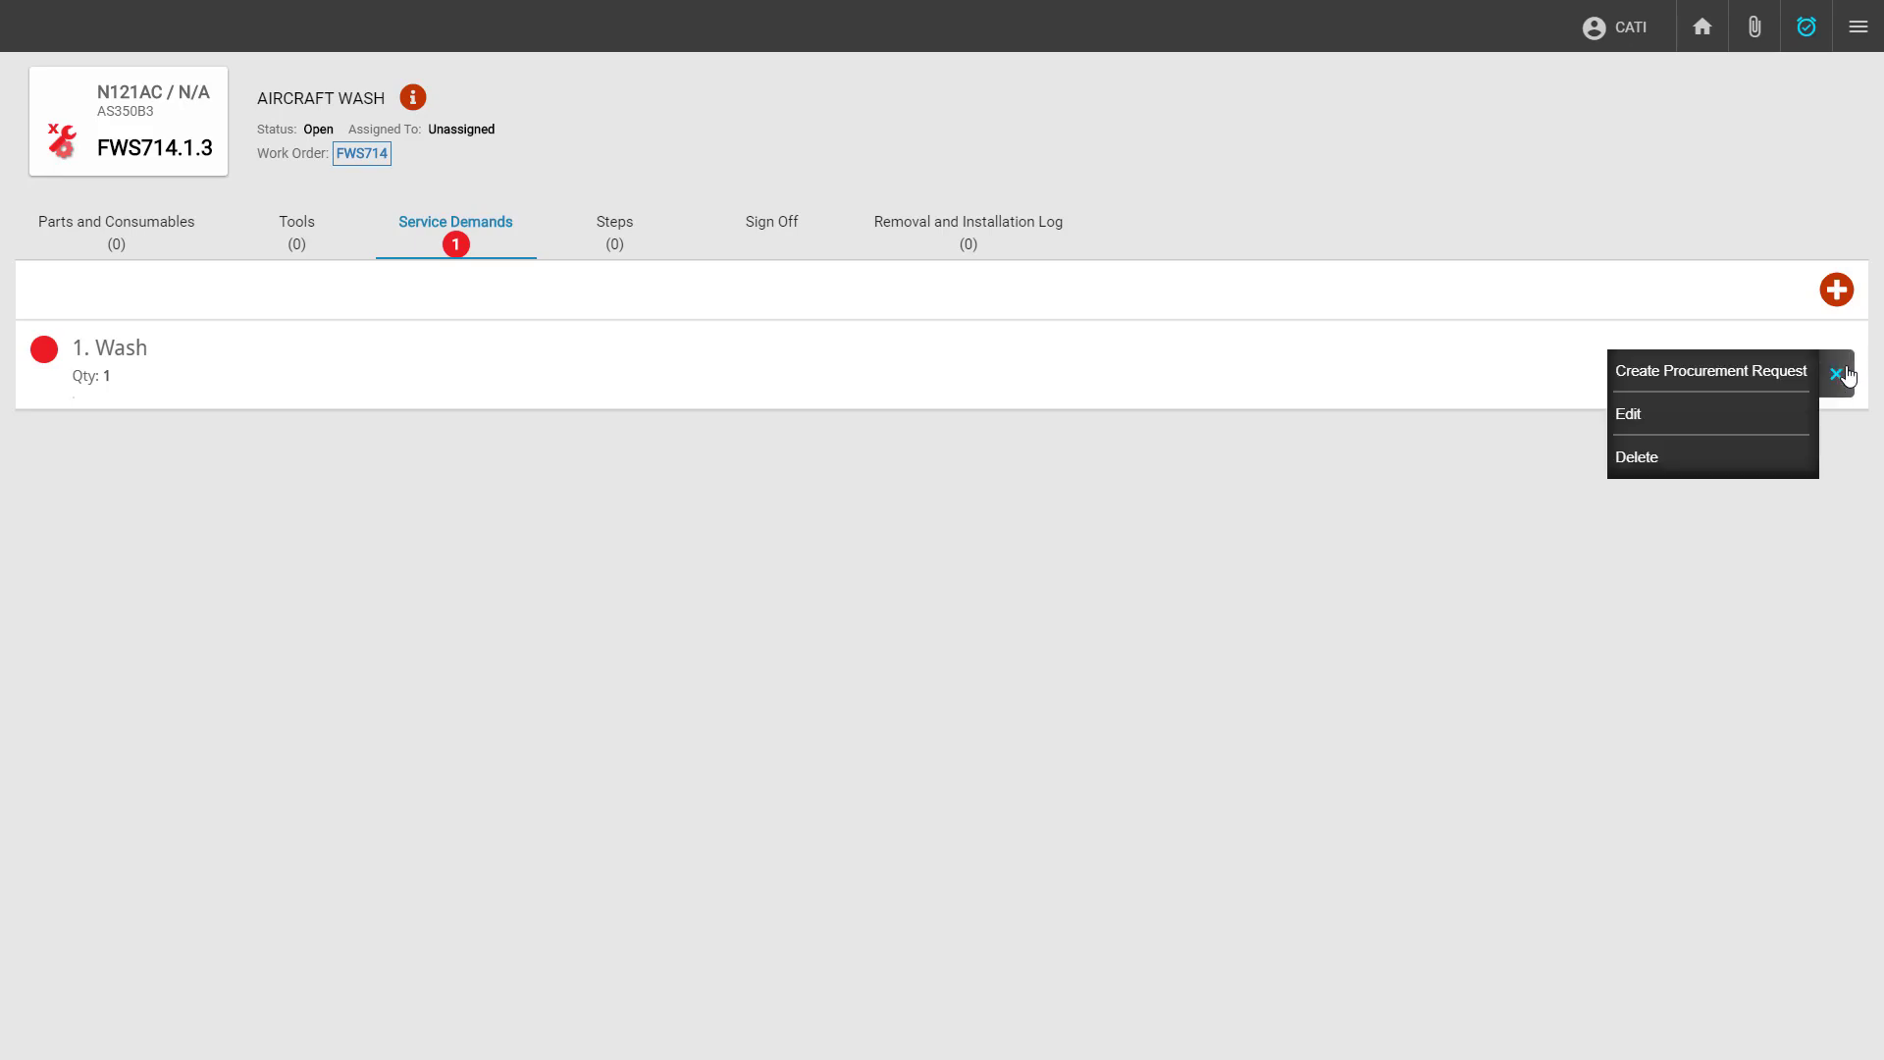
left_click(1692, 373)
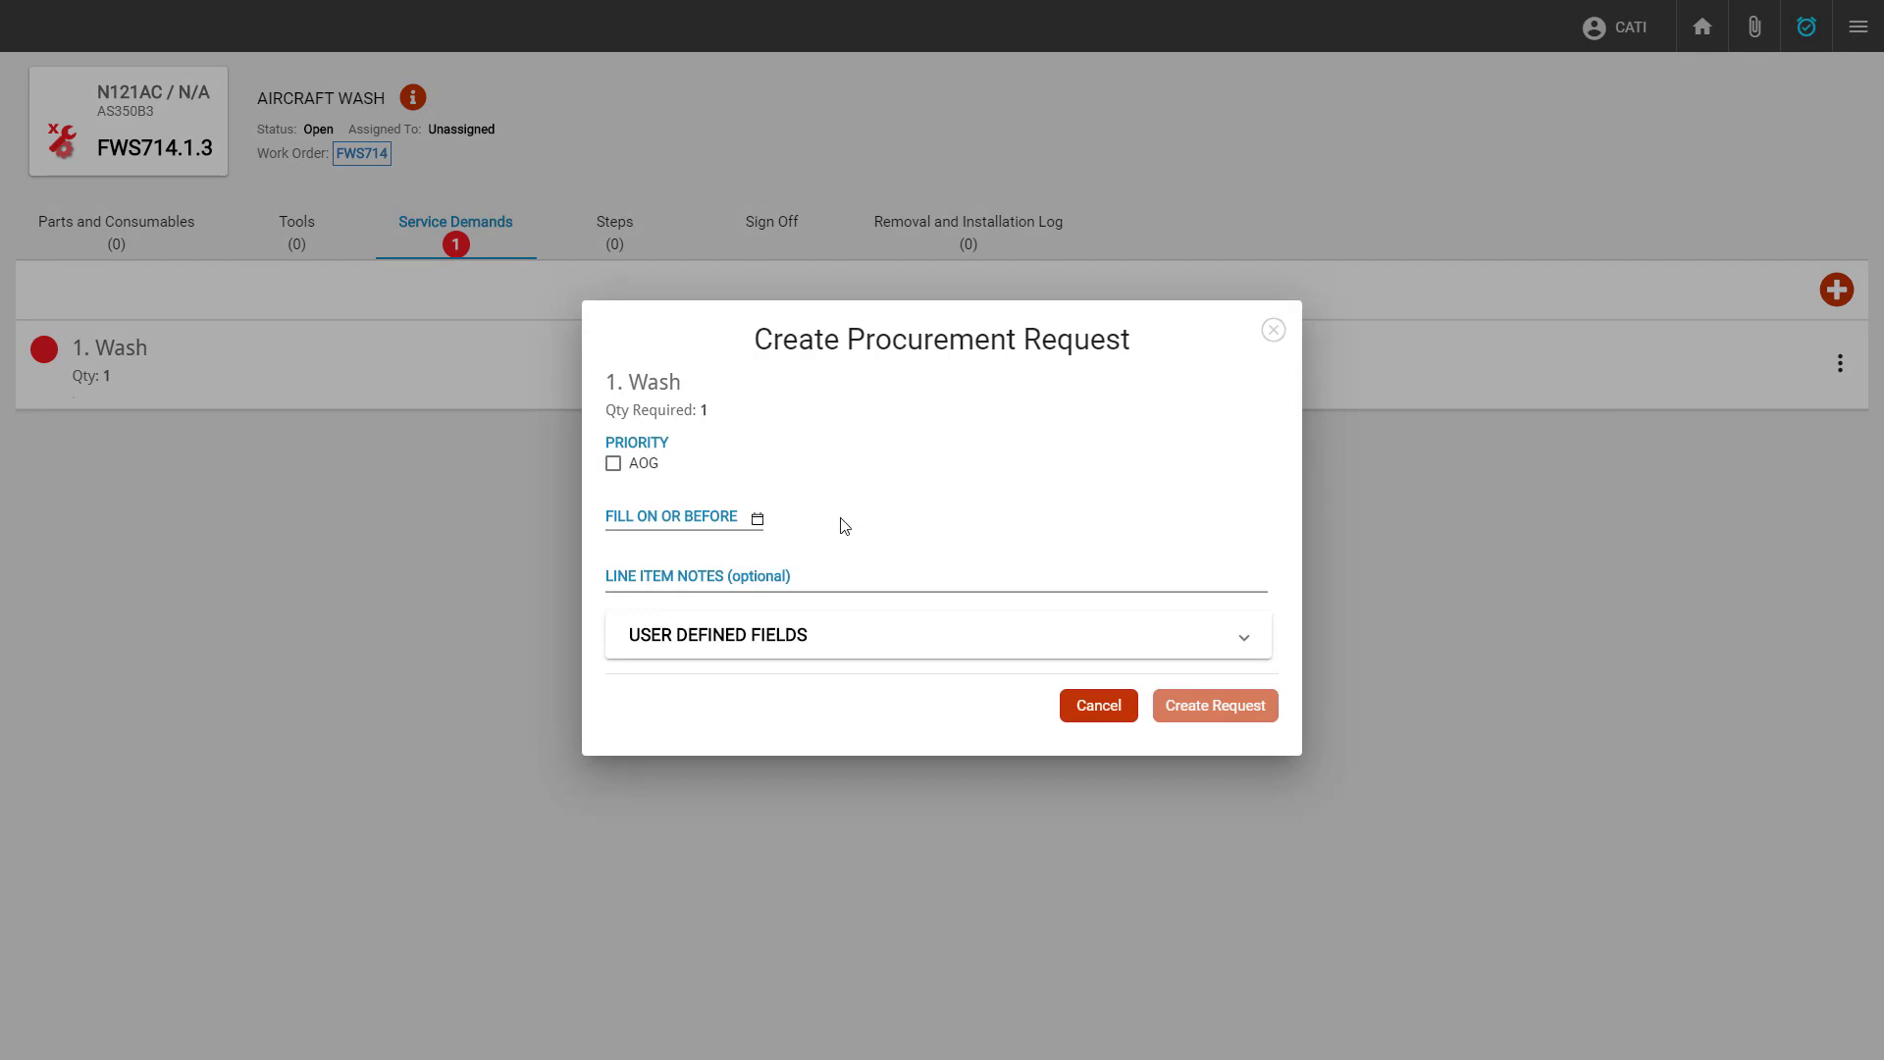
left_click(717, 521)
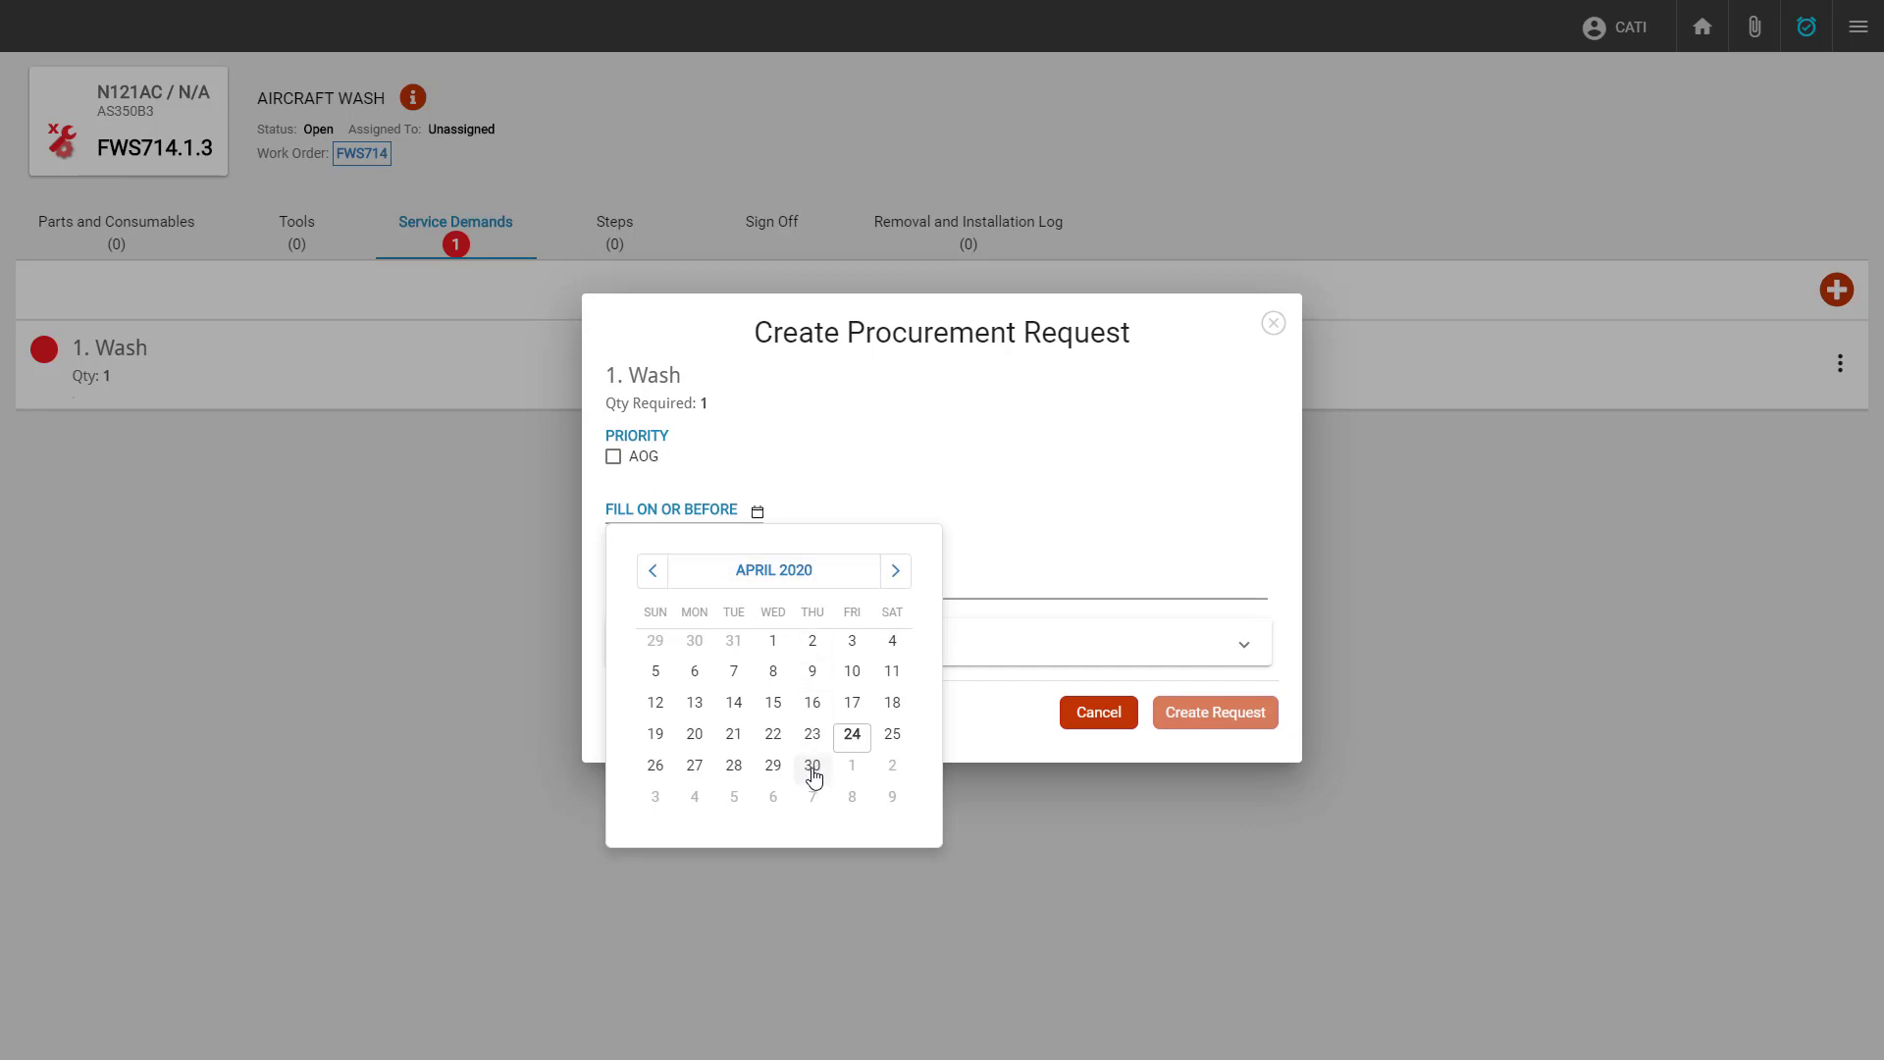
left_click(812, 770)
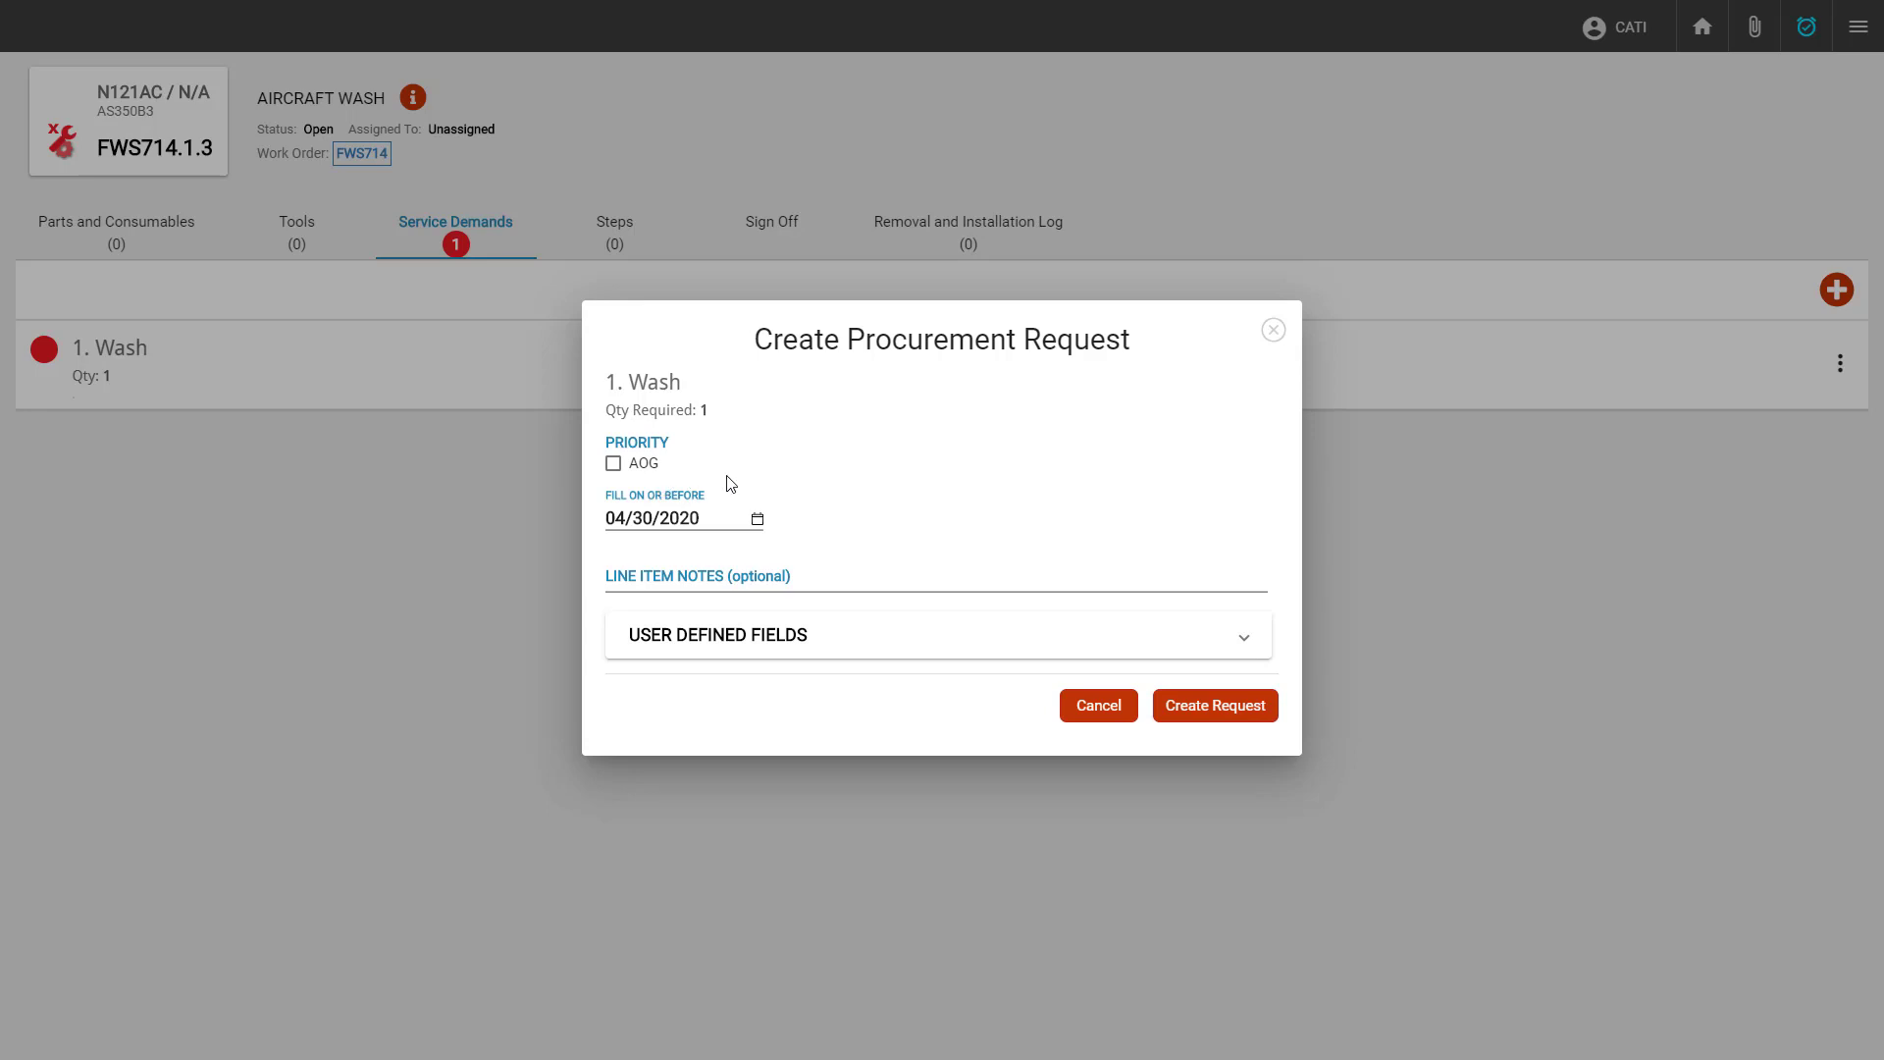
left_click(1206, 716)
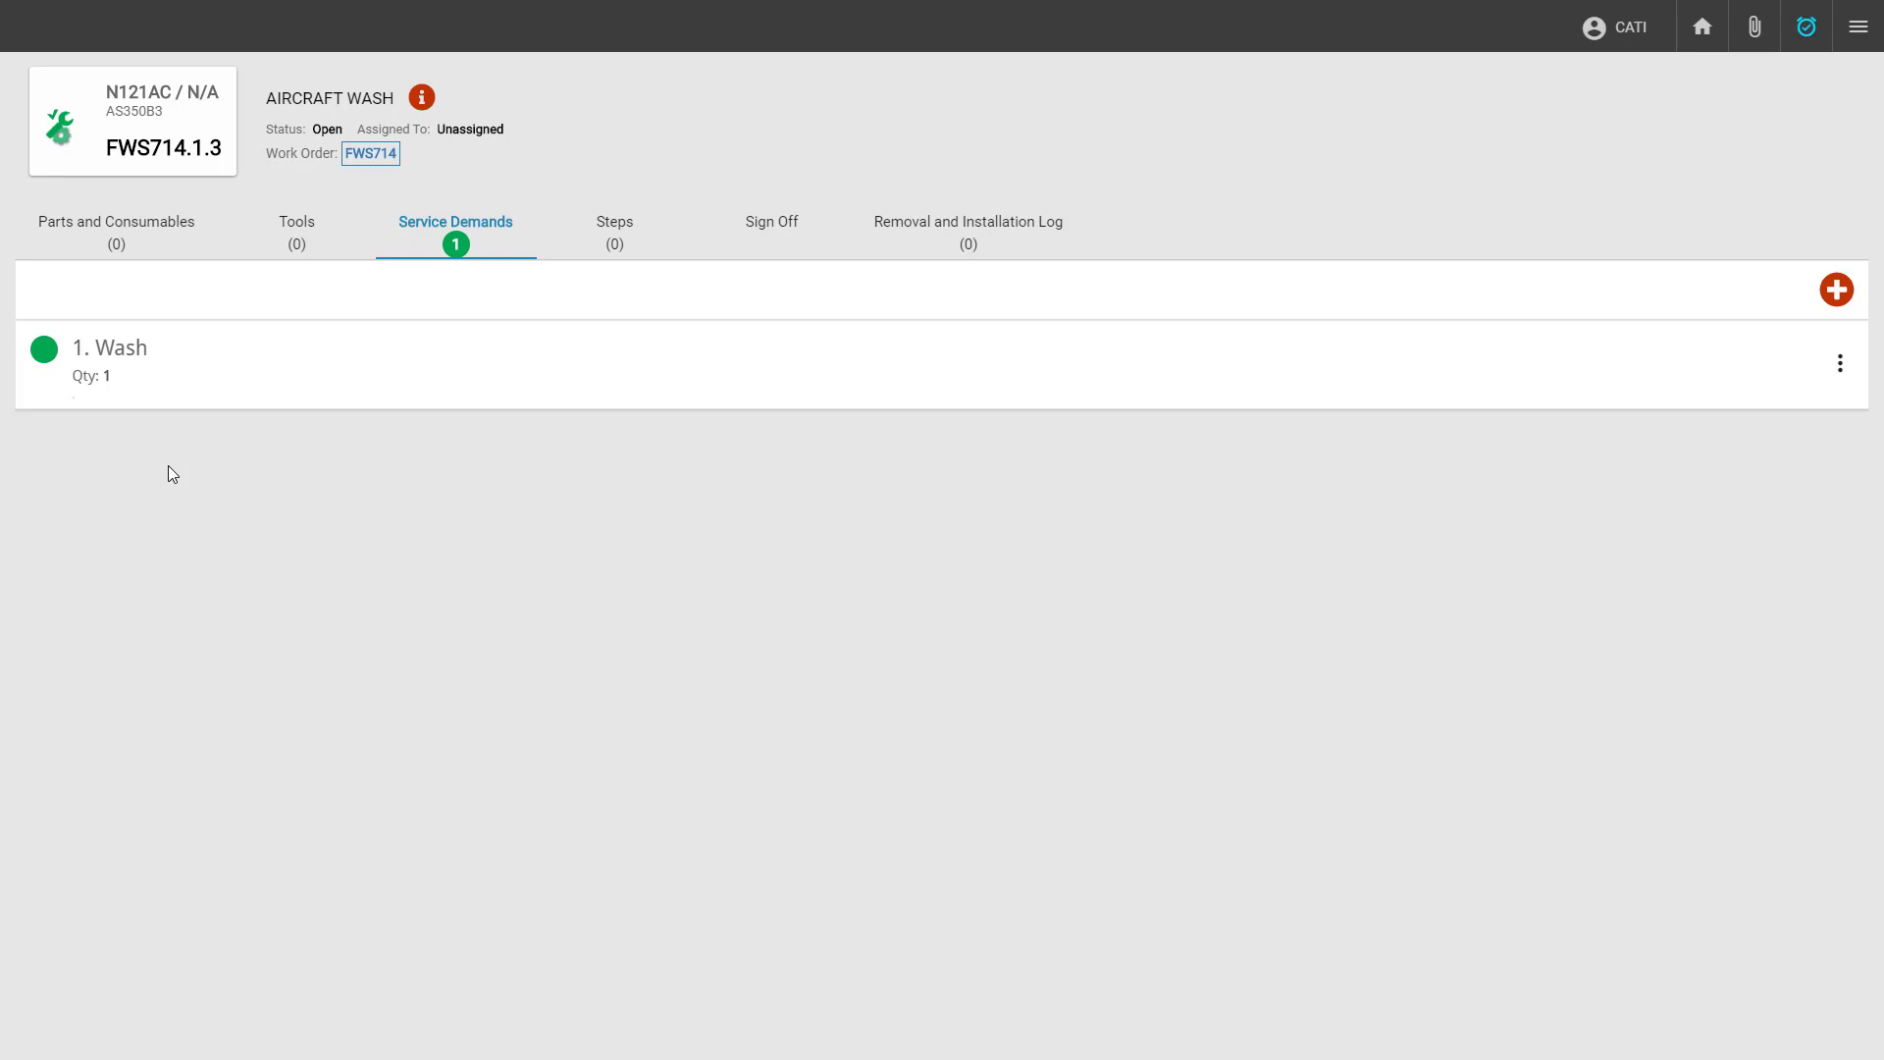
key("alt+Left")
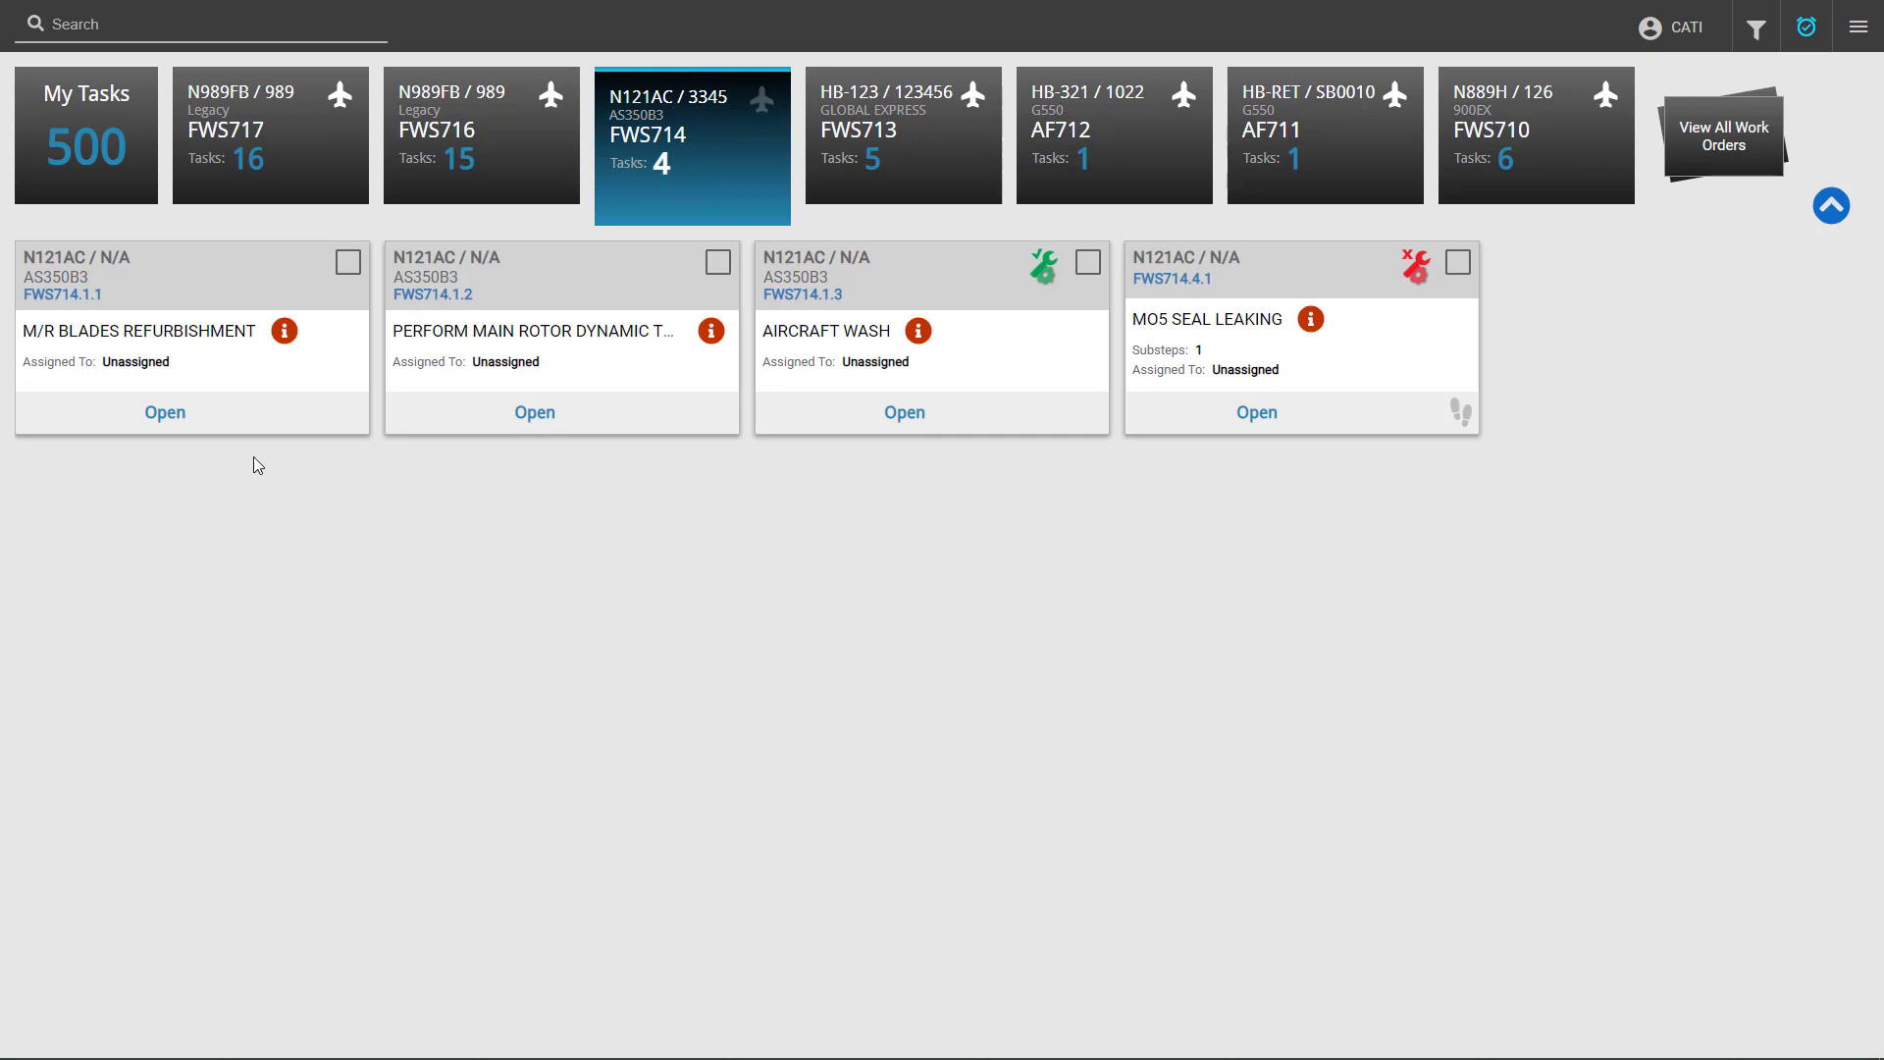
On task FWS714.1.1, start a new service demand choosing M/R Blades Refurbishment.
left_click(273, 385)
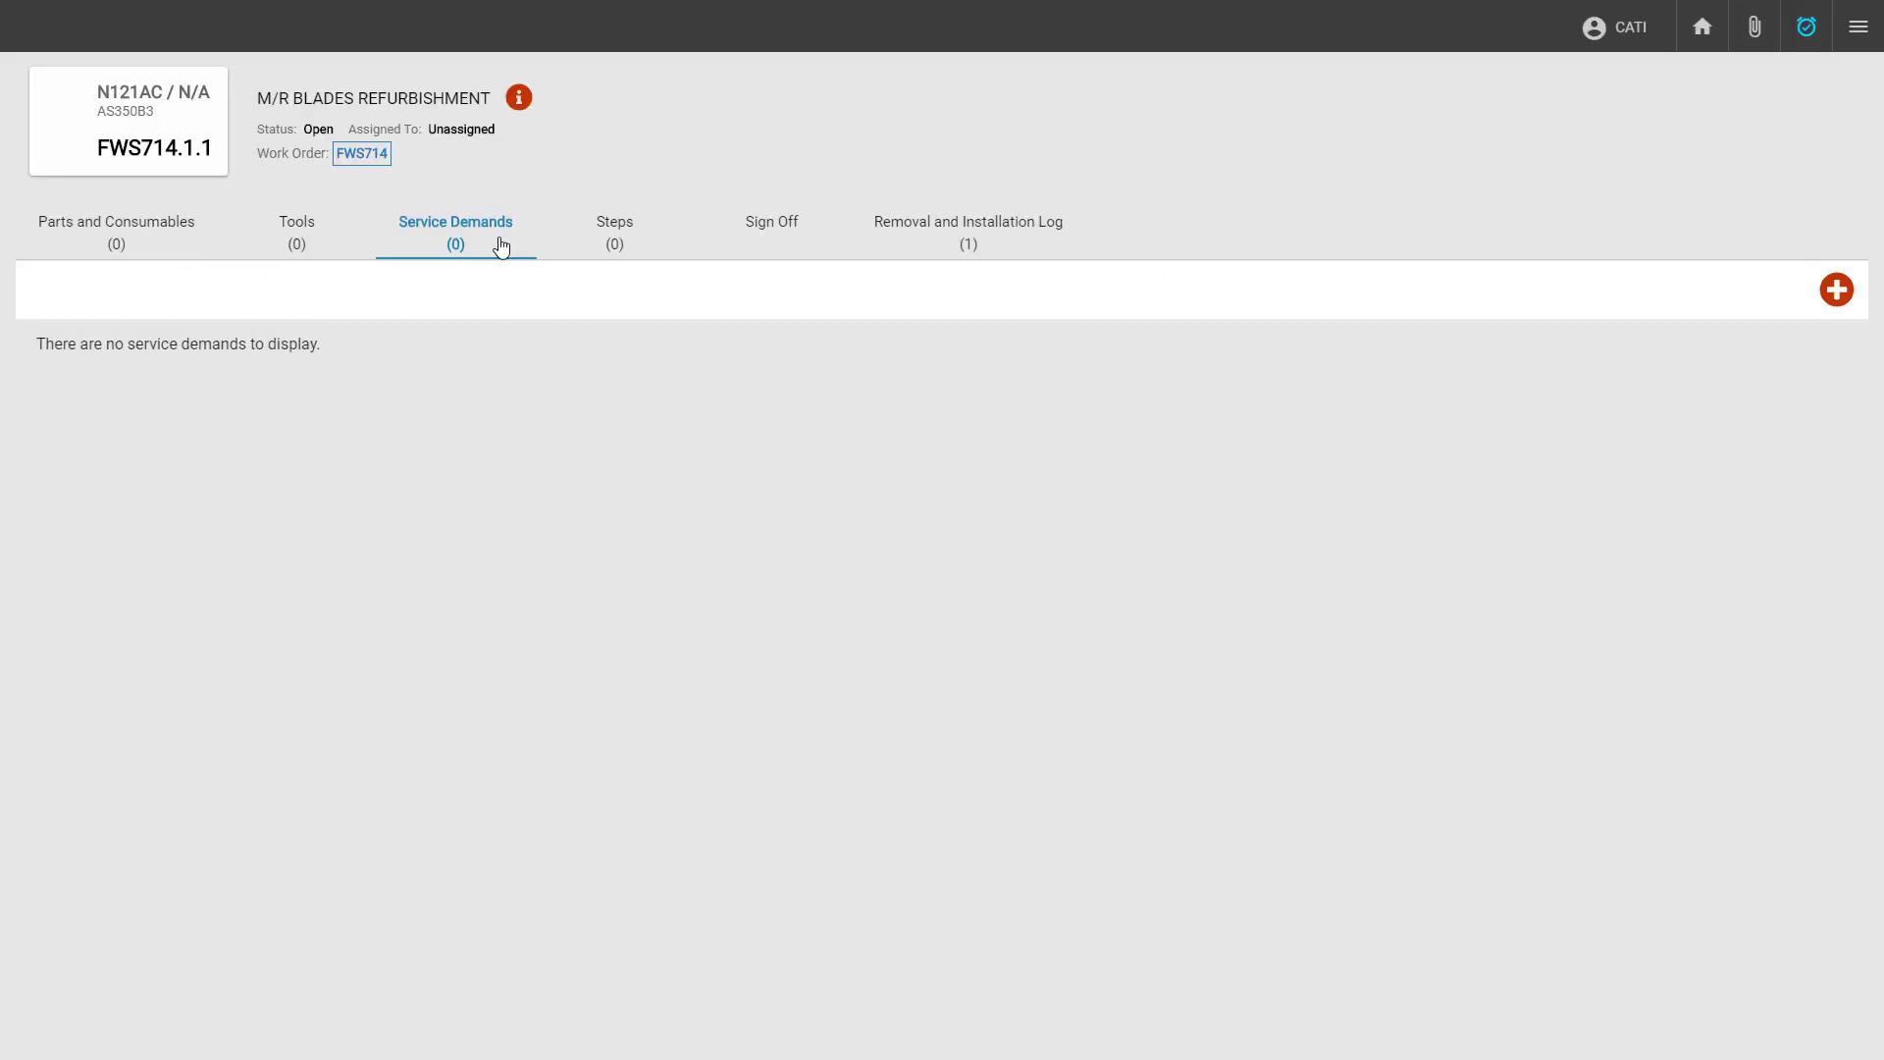
left_click(1835, 290)
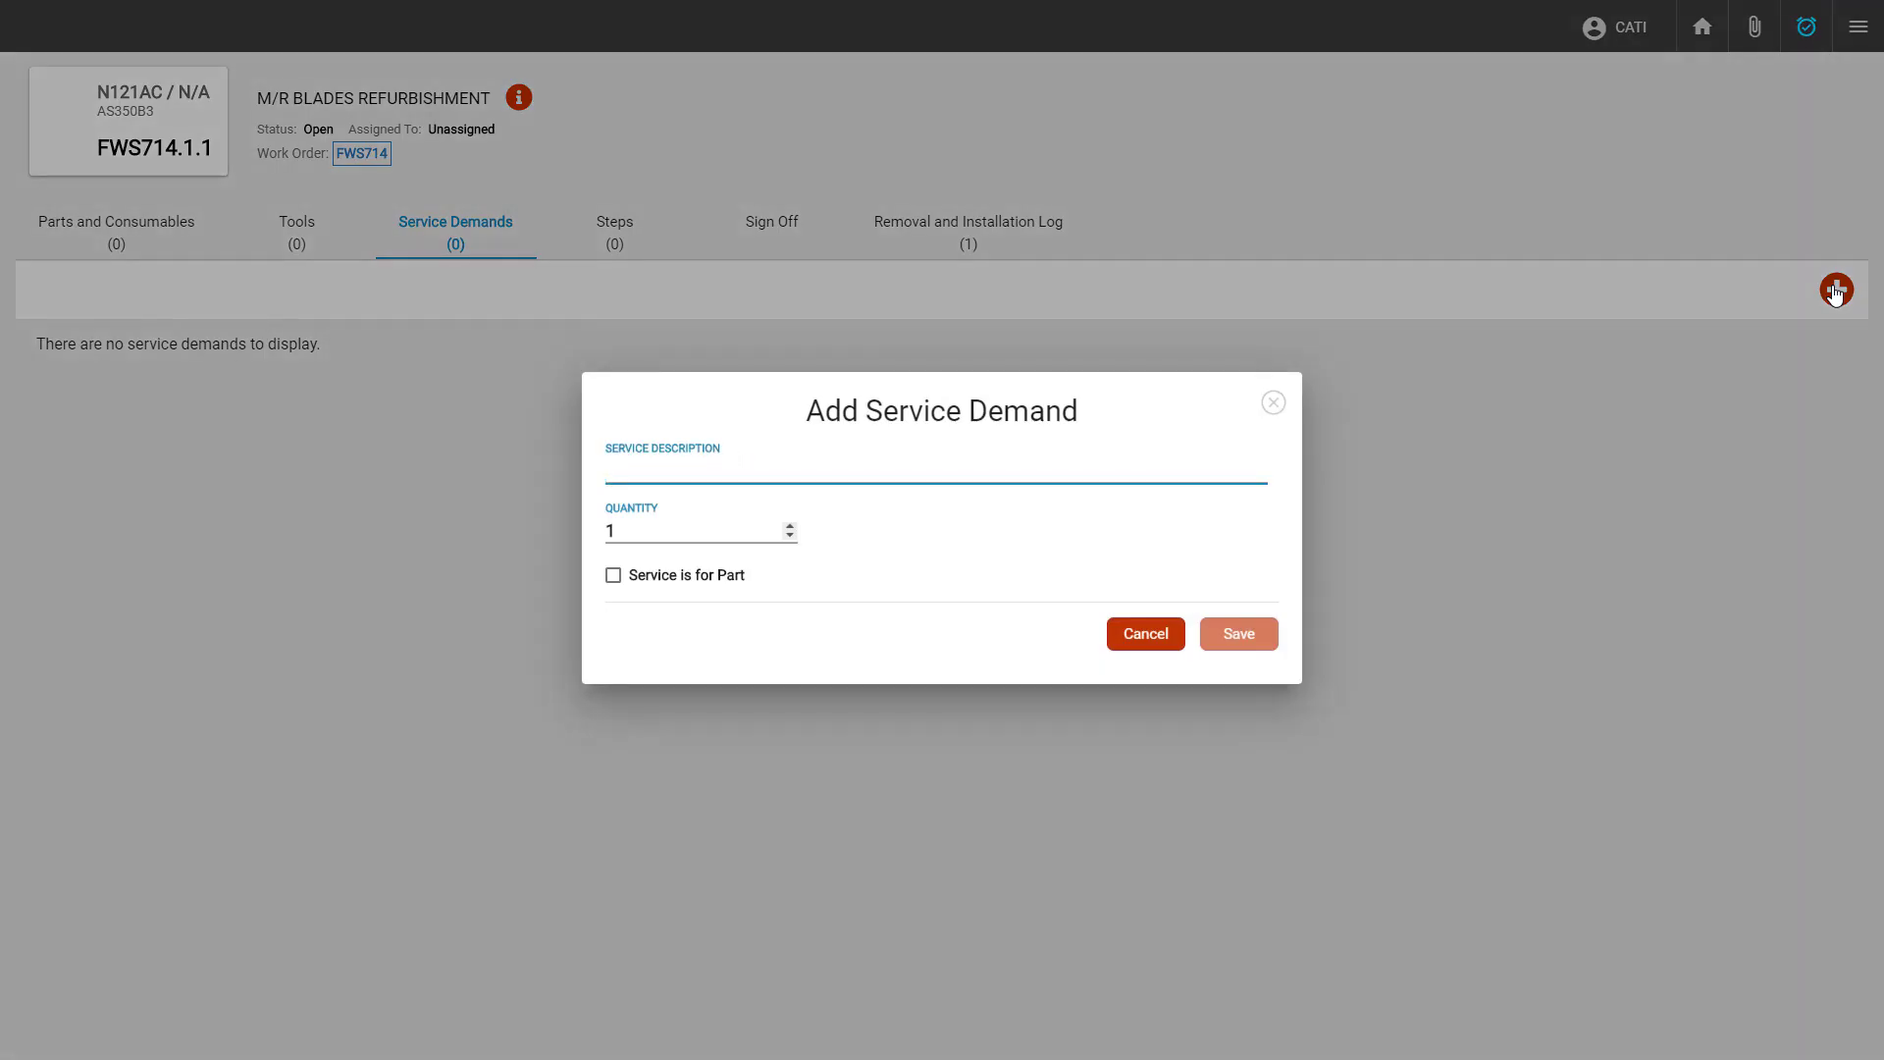
left_click(845, 472)
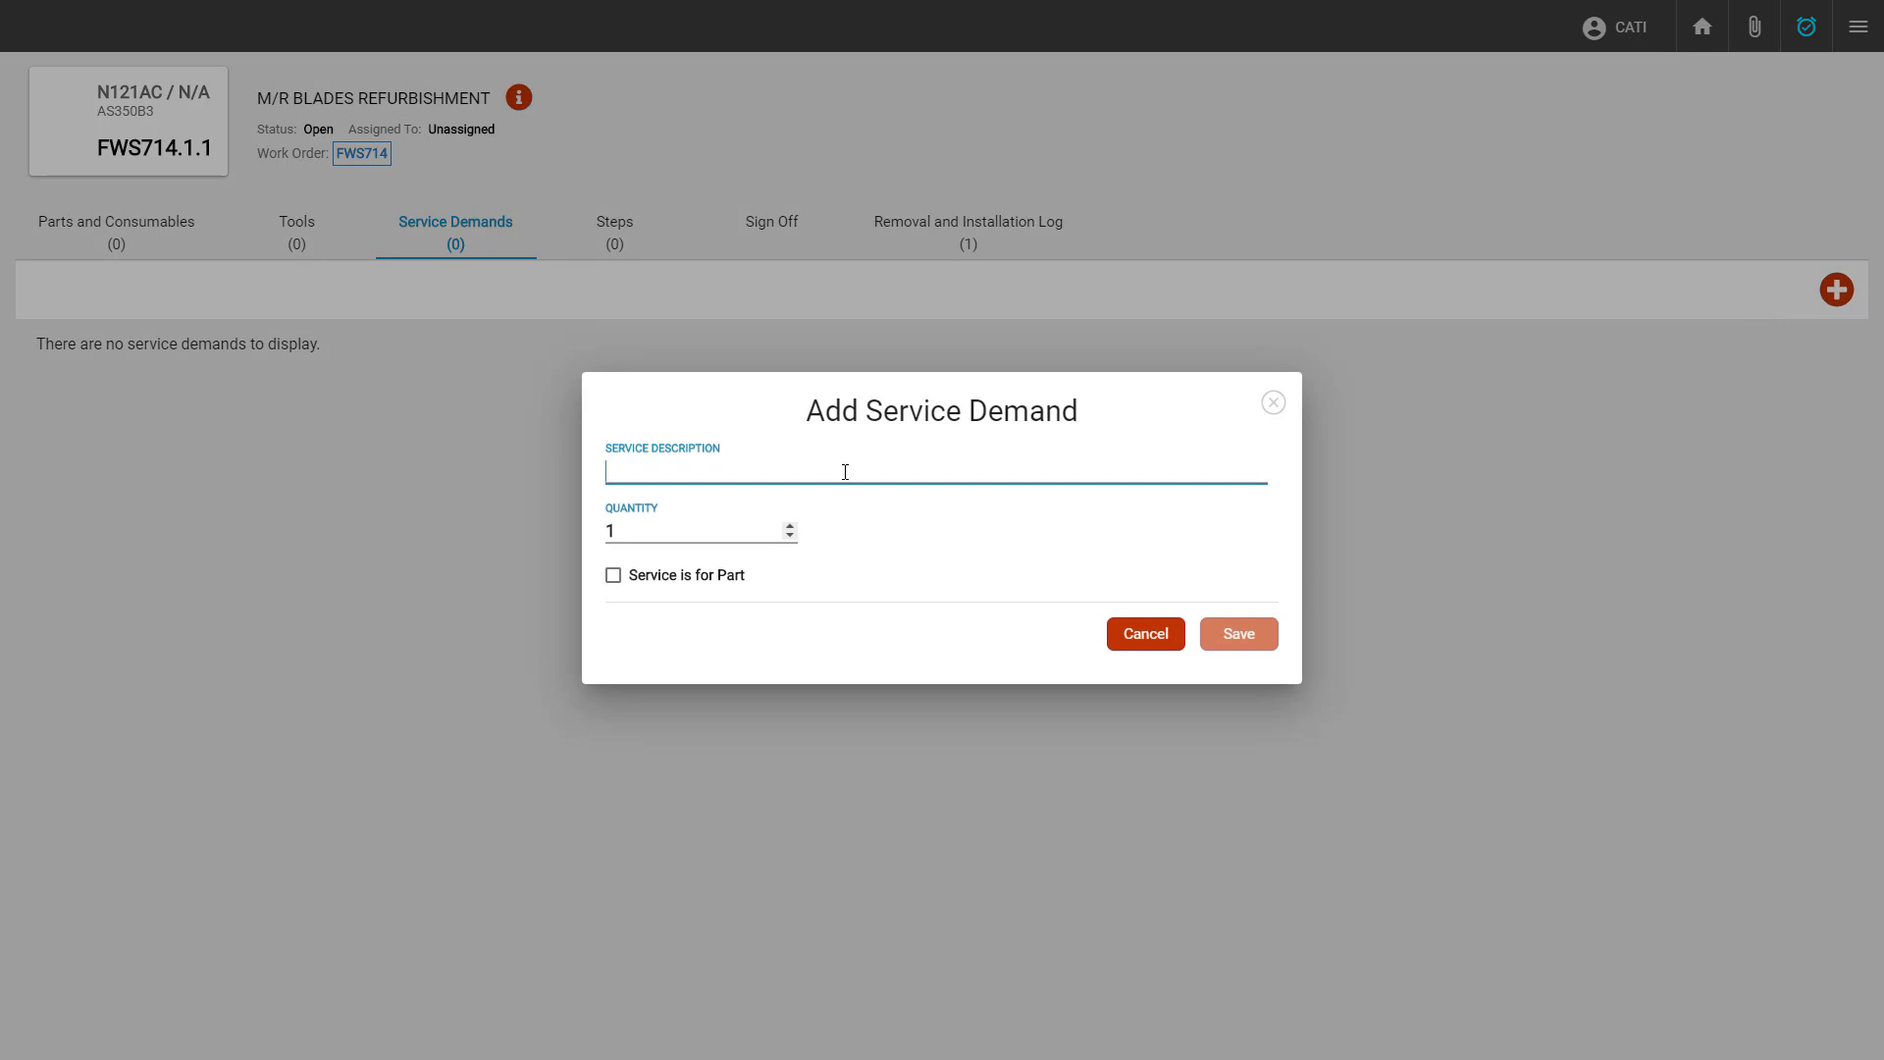
left_click(782, 476)
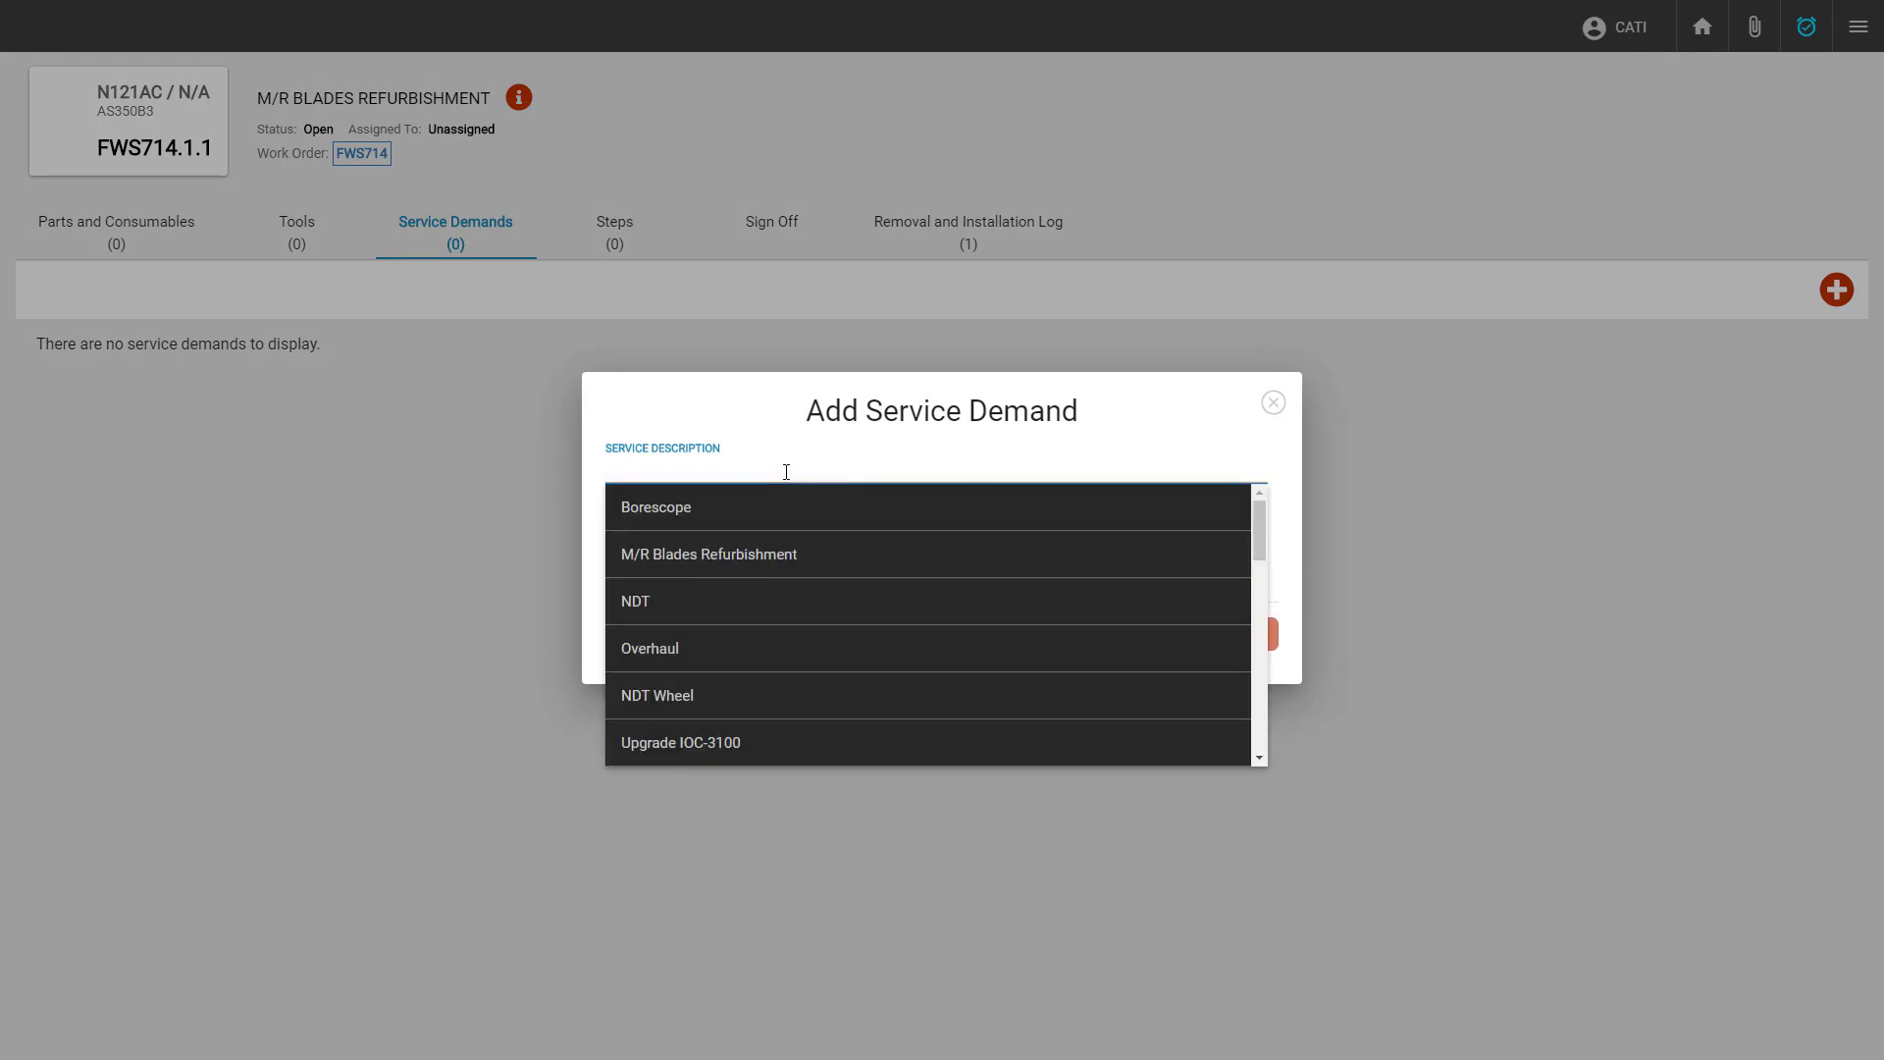
left_click(706, 557)
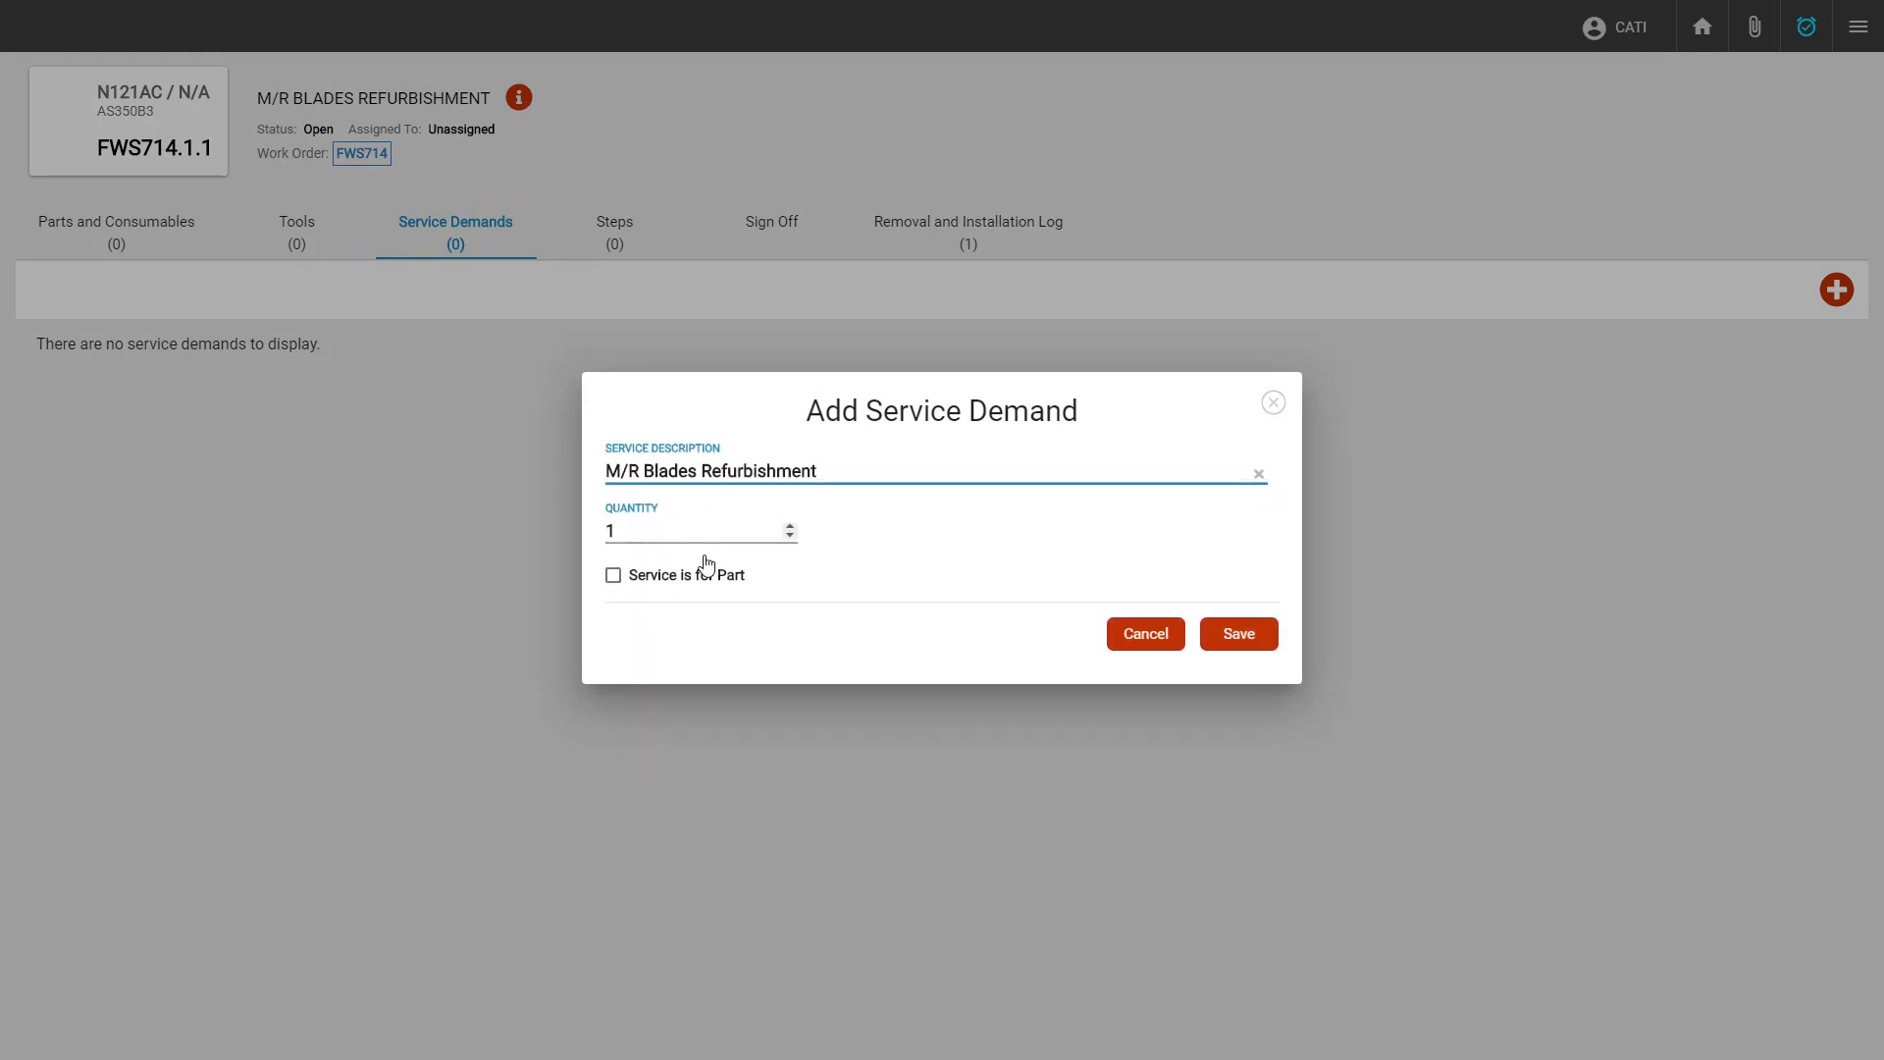
left_click(592, 560)
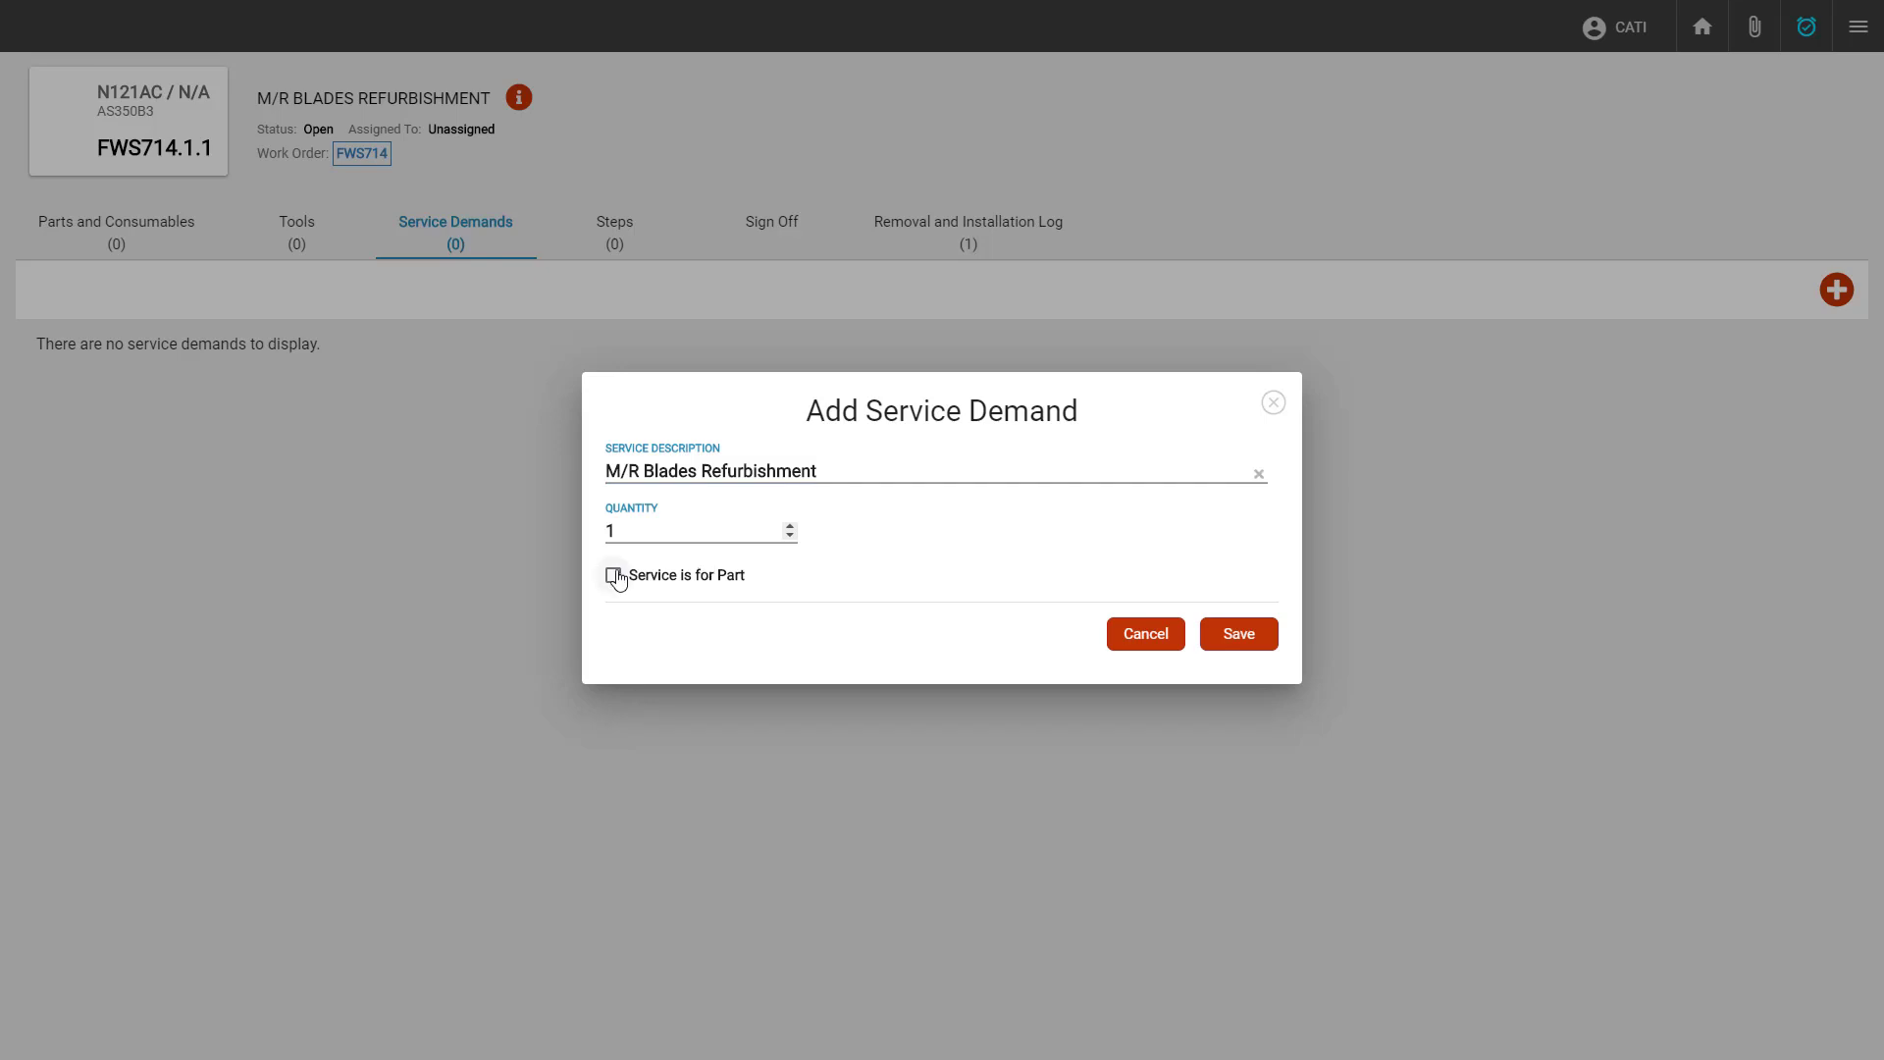
Mark the service as for part 355A11-0030-00 M/R Blade and save the demand.
left_click(615, 577)
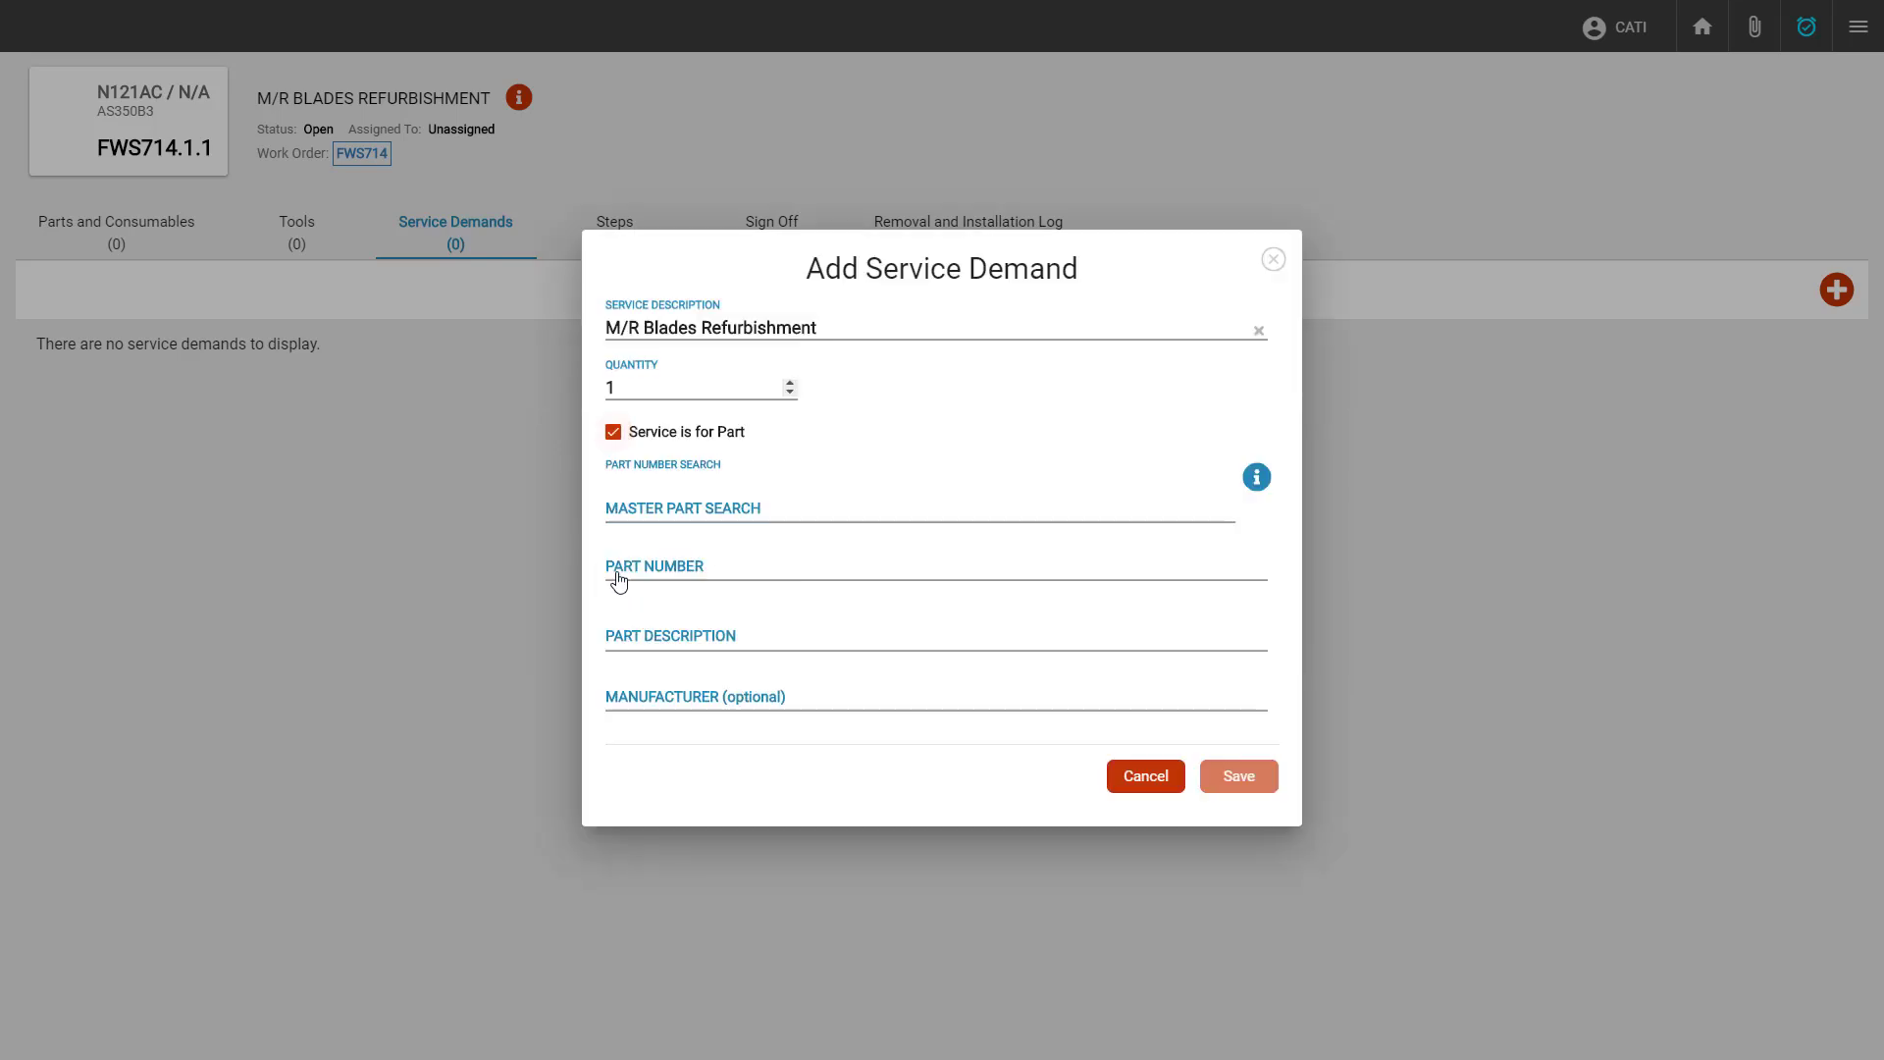
left_click(663, 509)
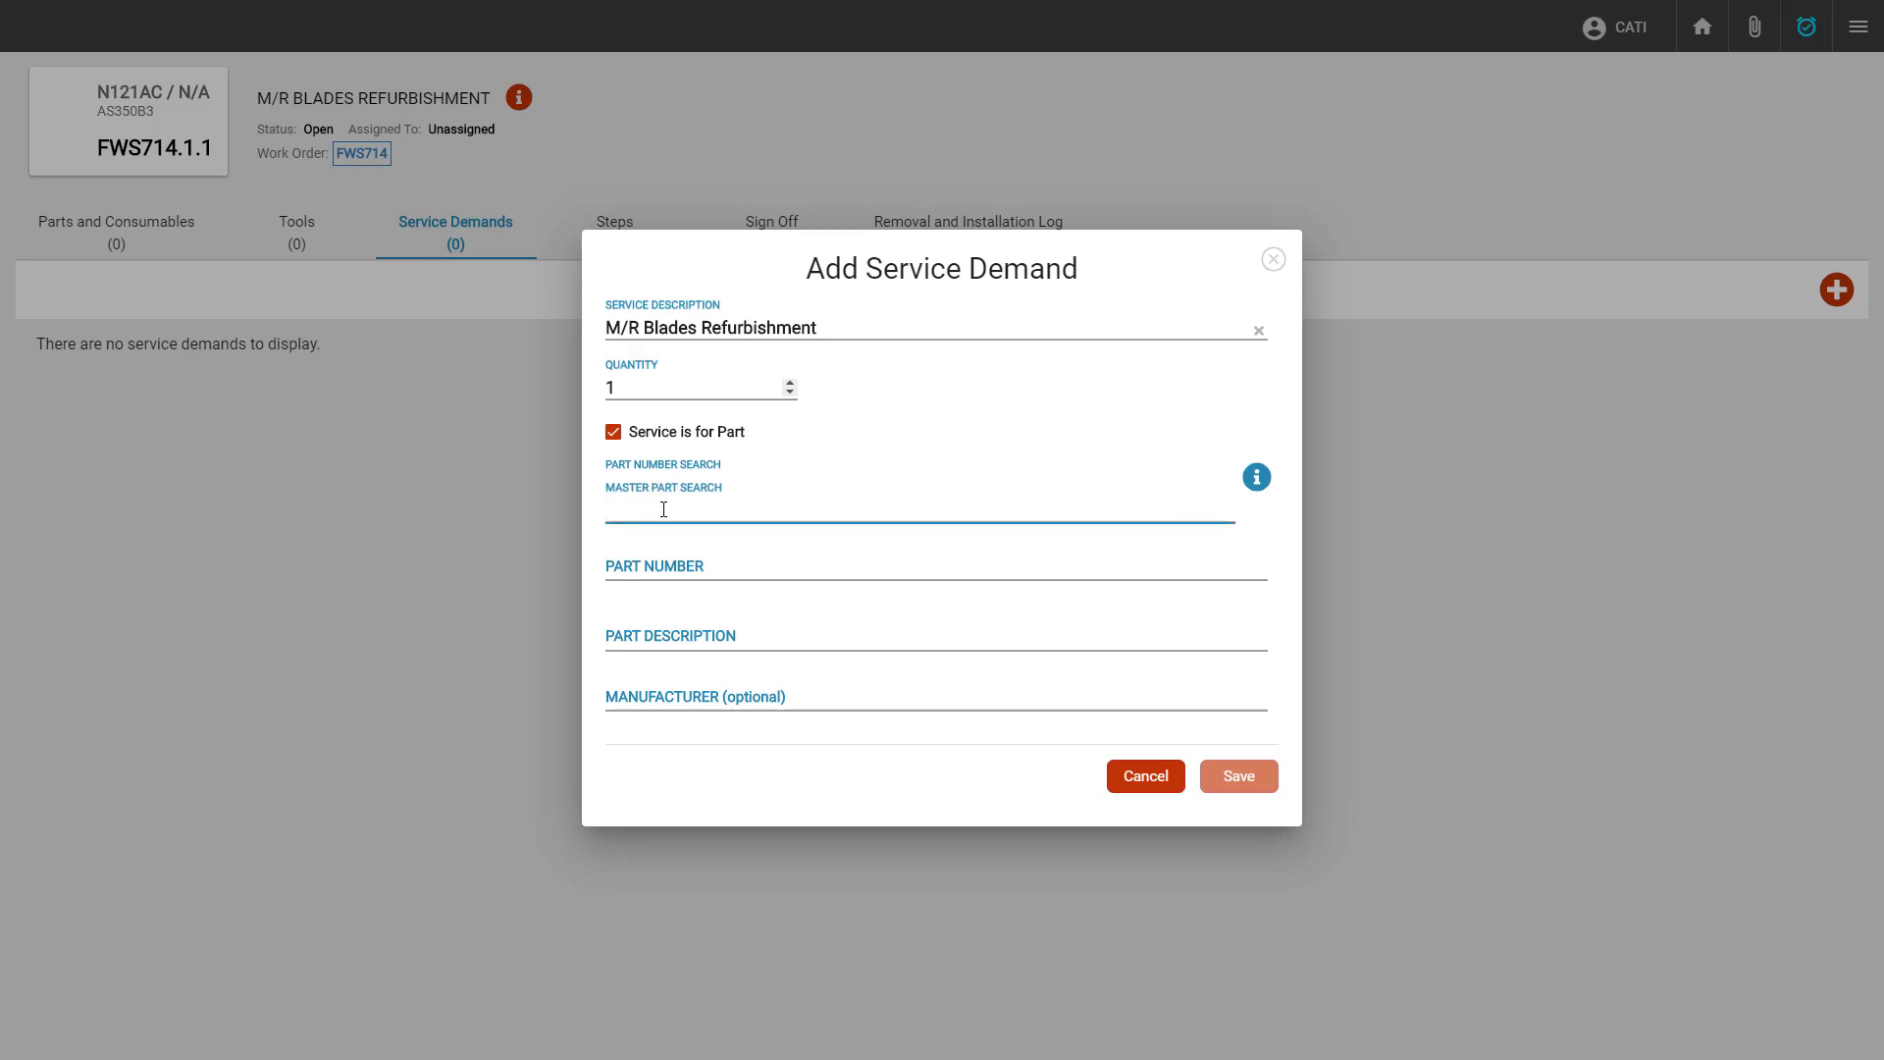
type("m/r bl")
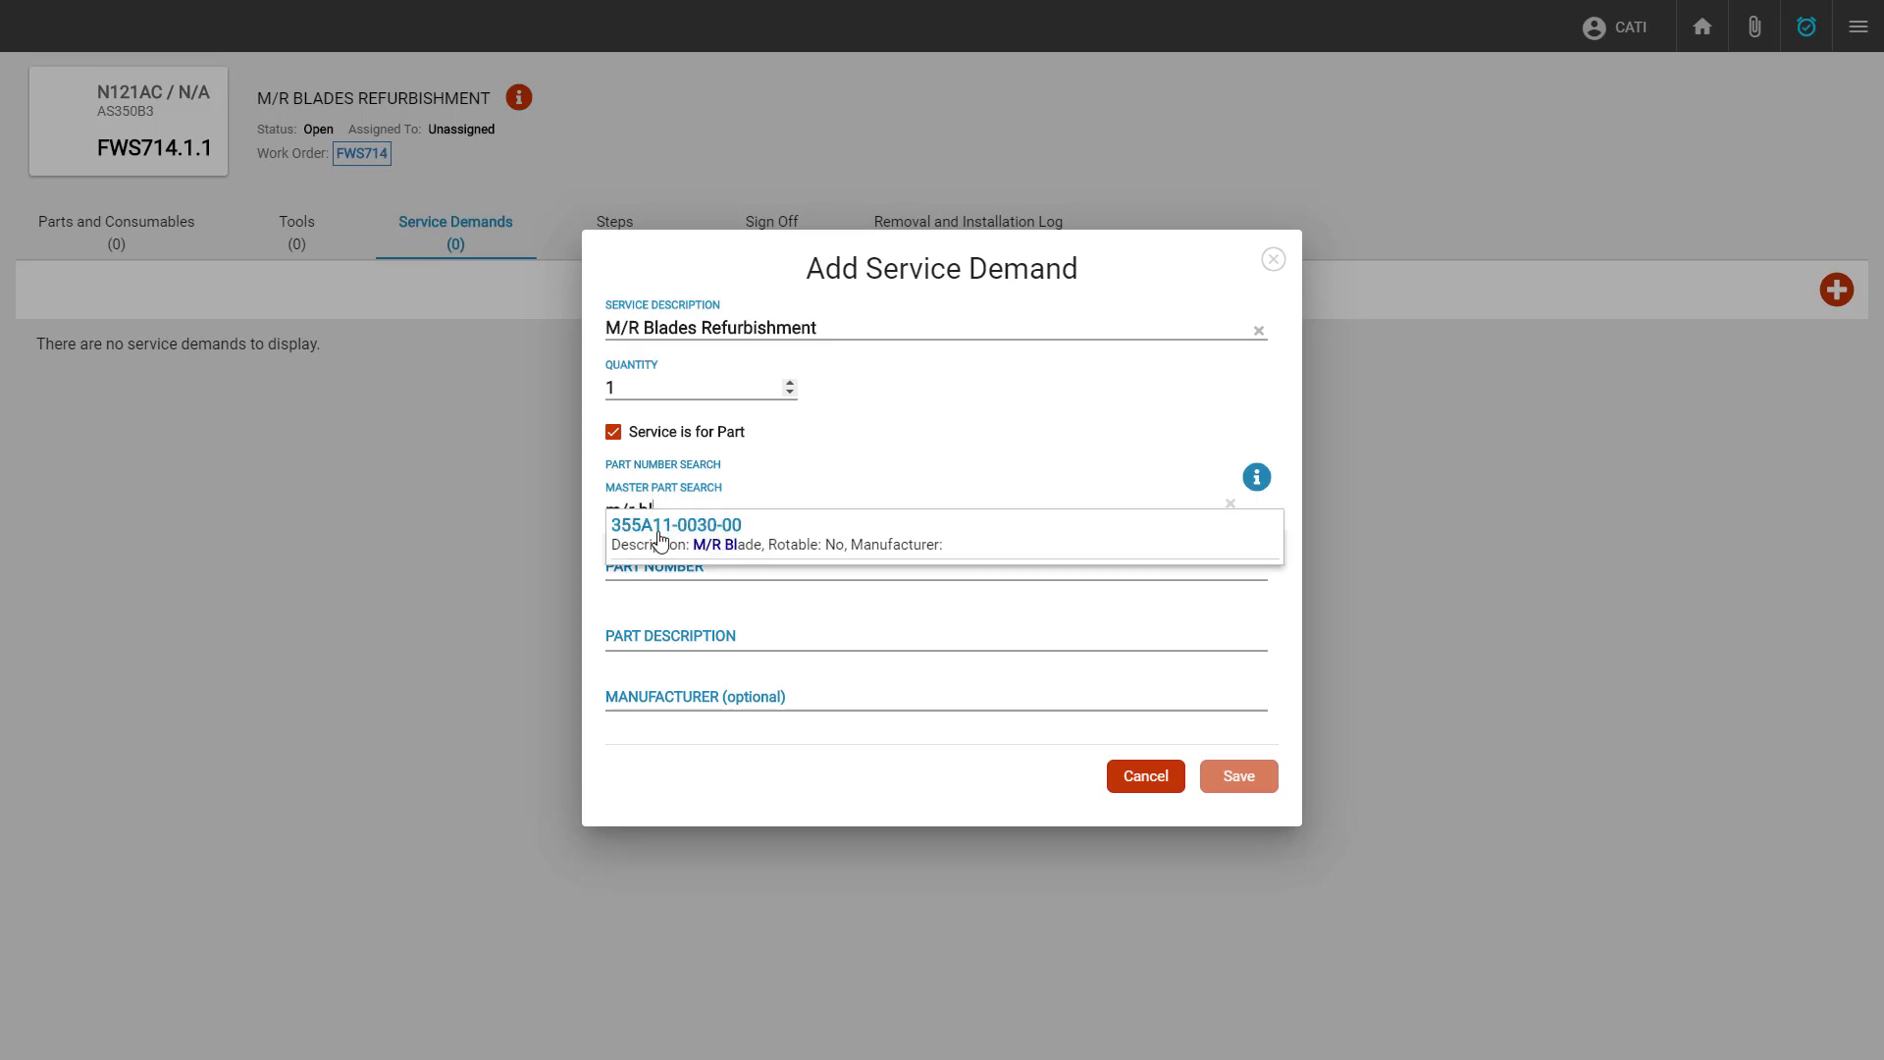
left_click(657, 539)
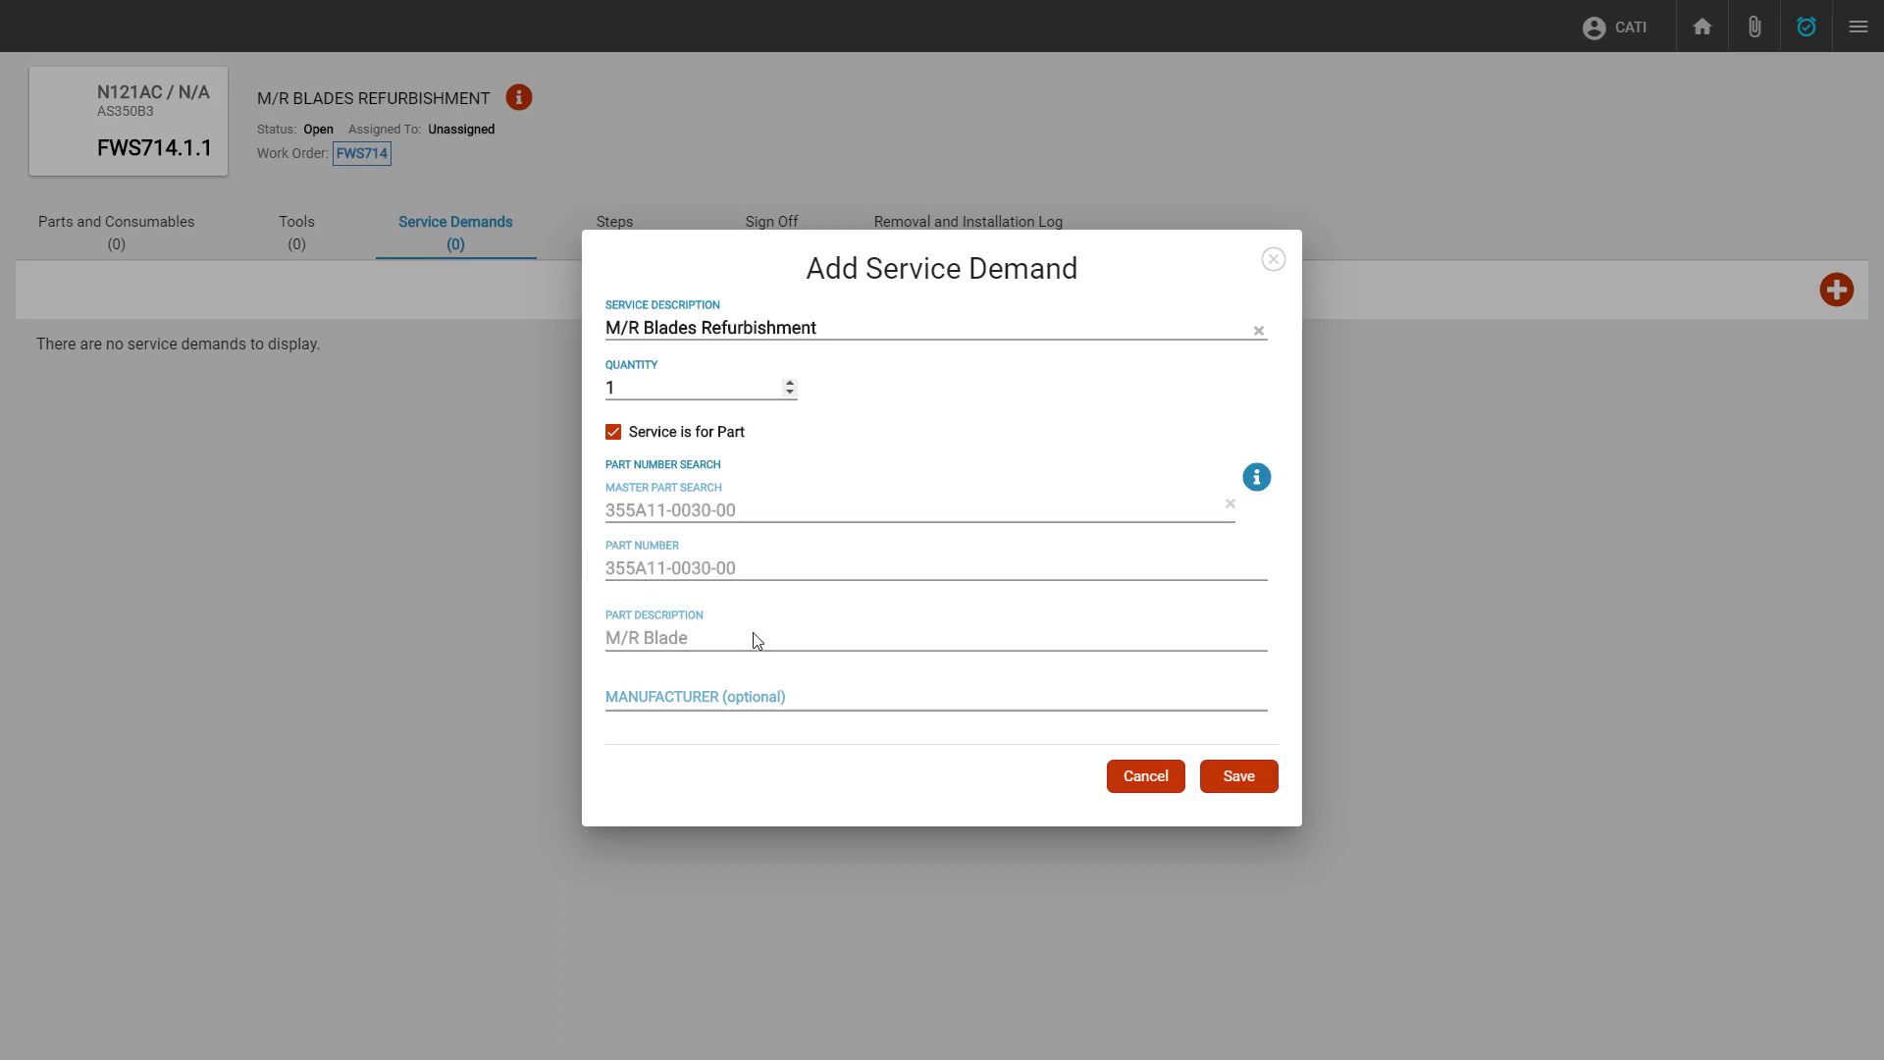
left_click(1240, 777)
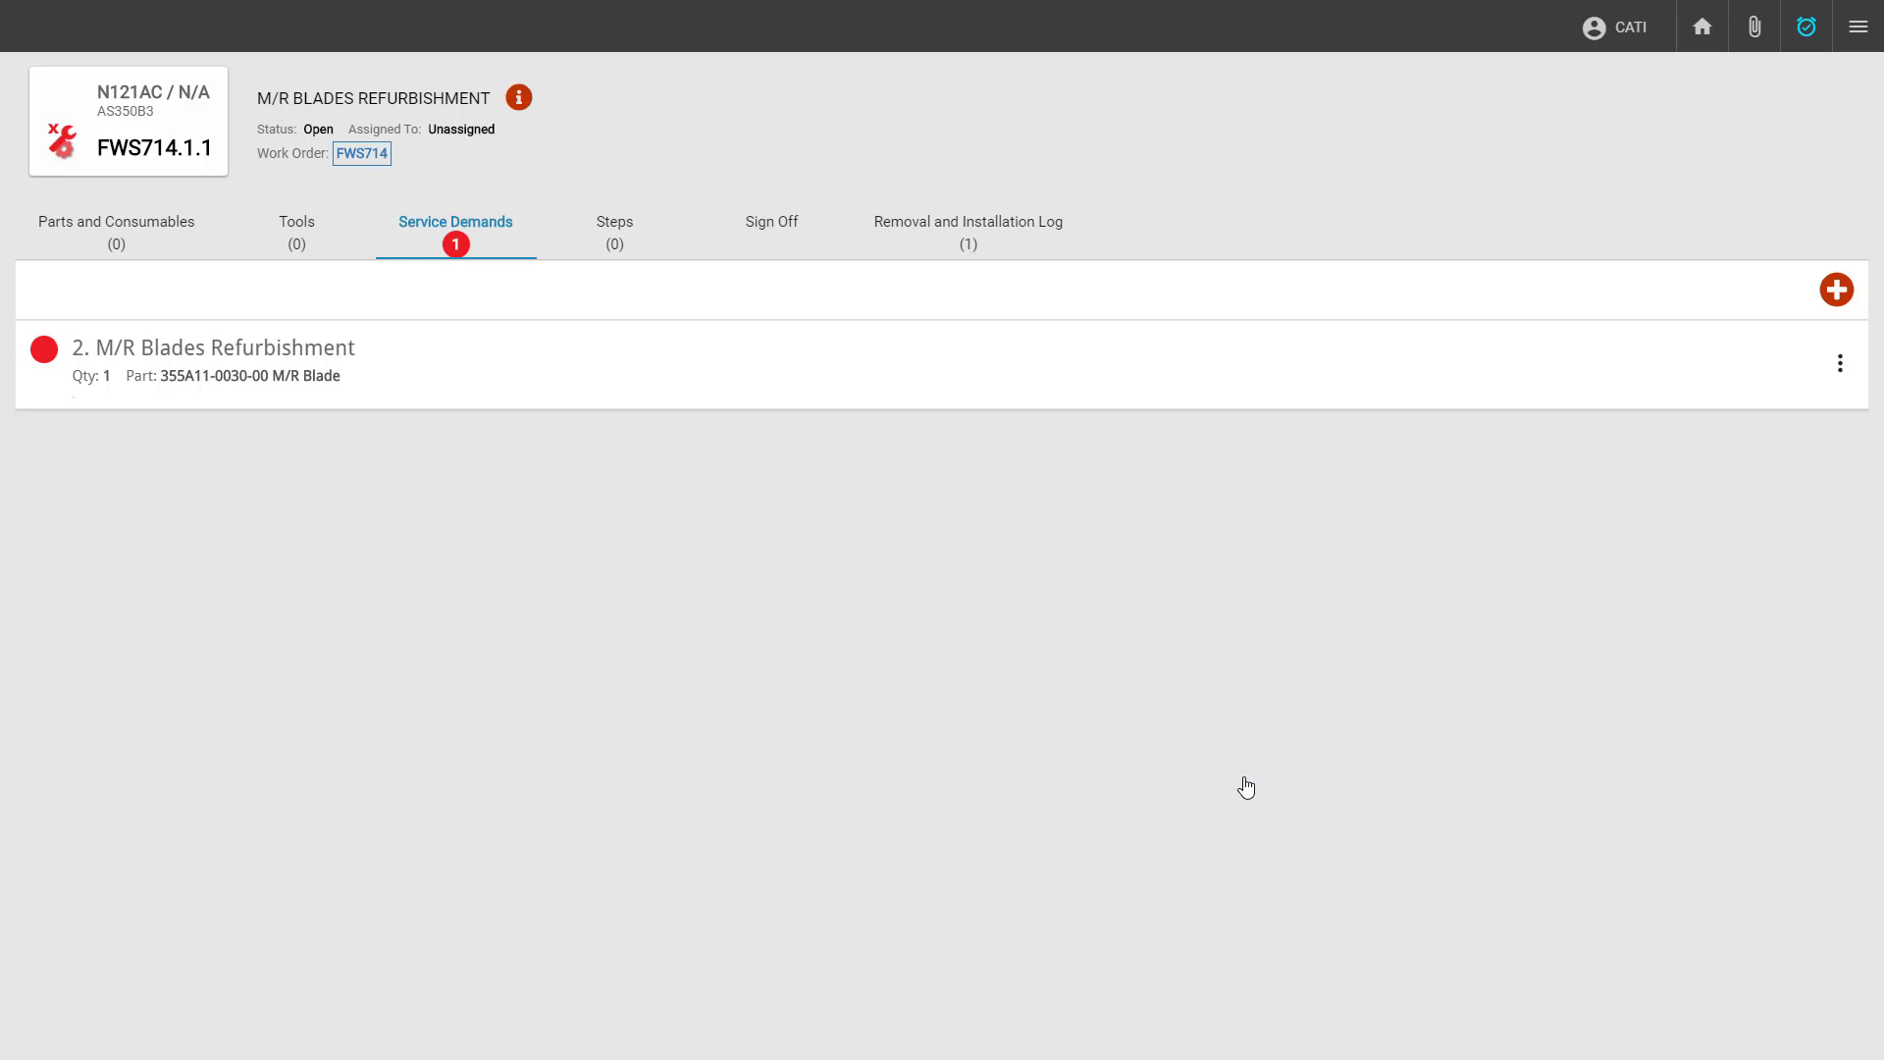
left_click(1839, 367)
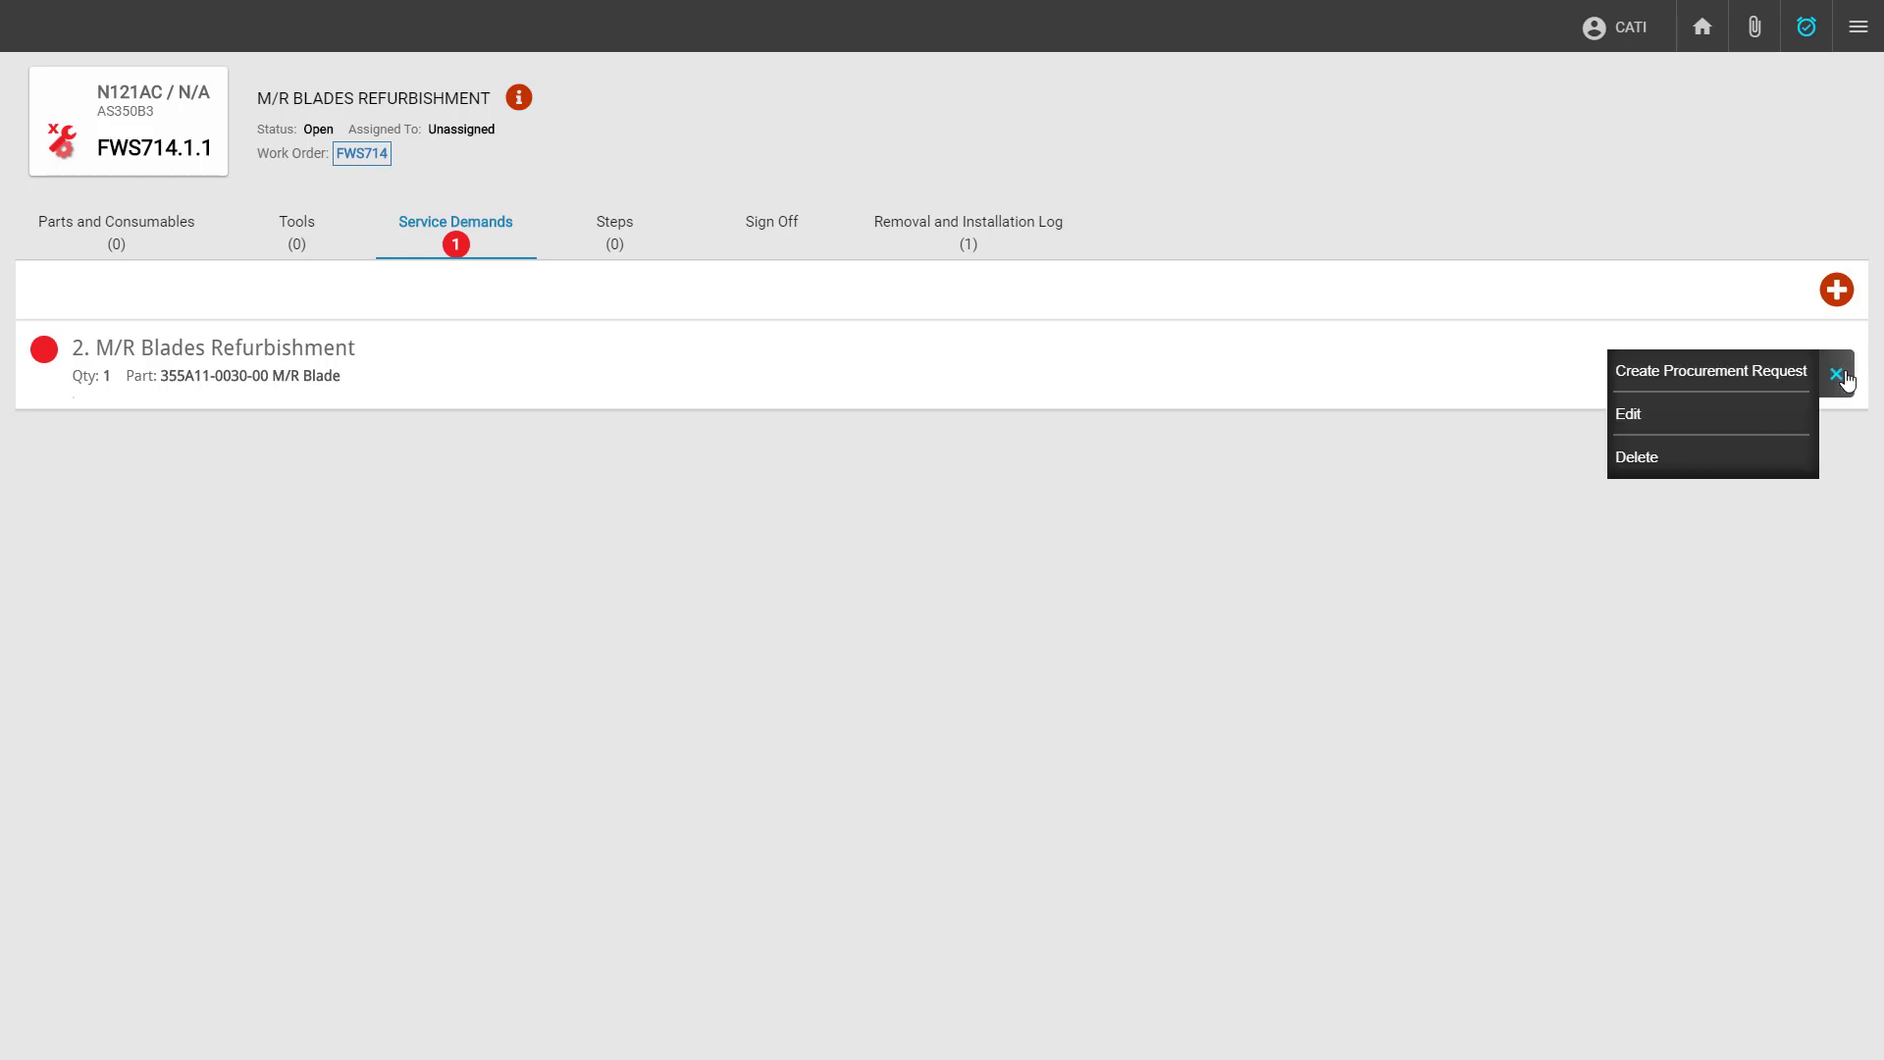
Create a procurement request for the blades demand, filled by April 29, 2020, serial number 7885.
left_click(1726, 386)
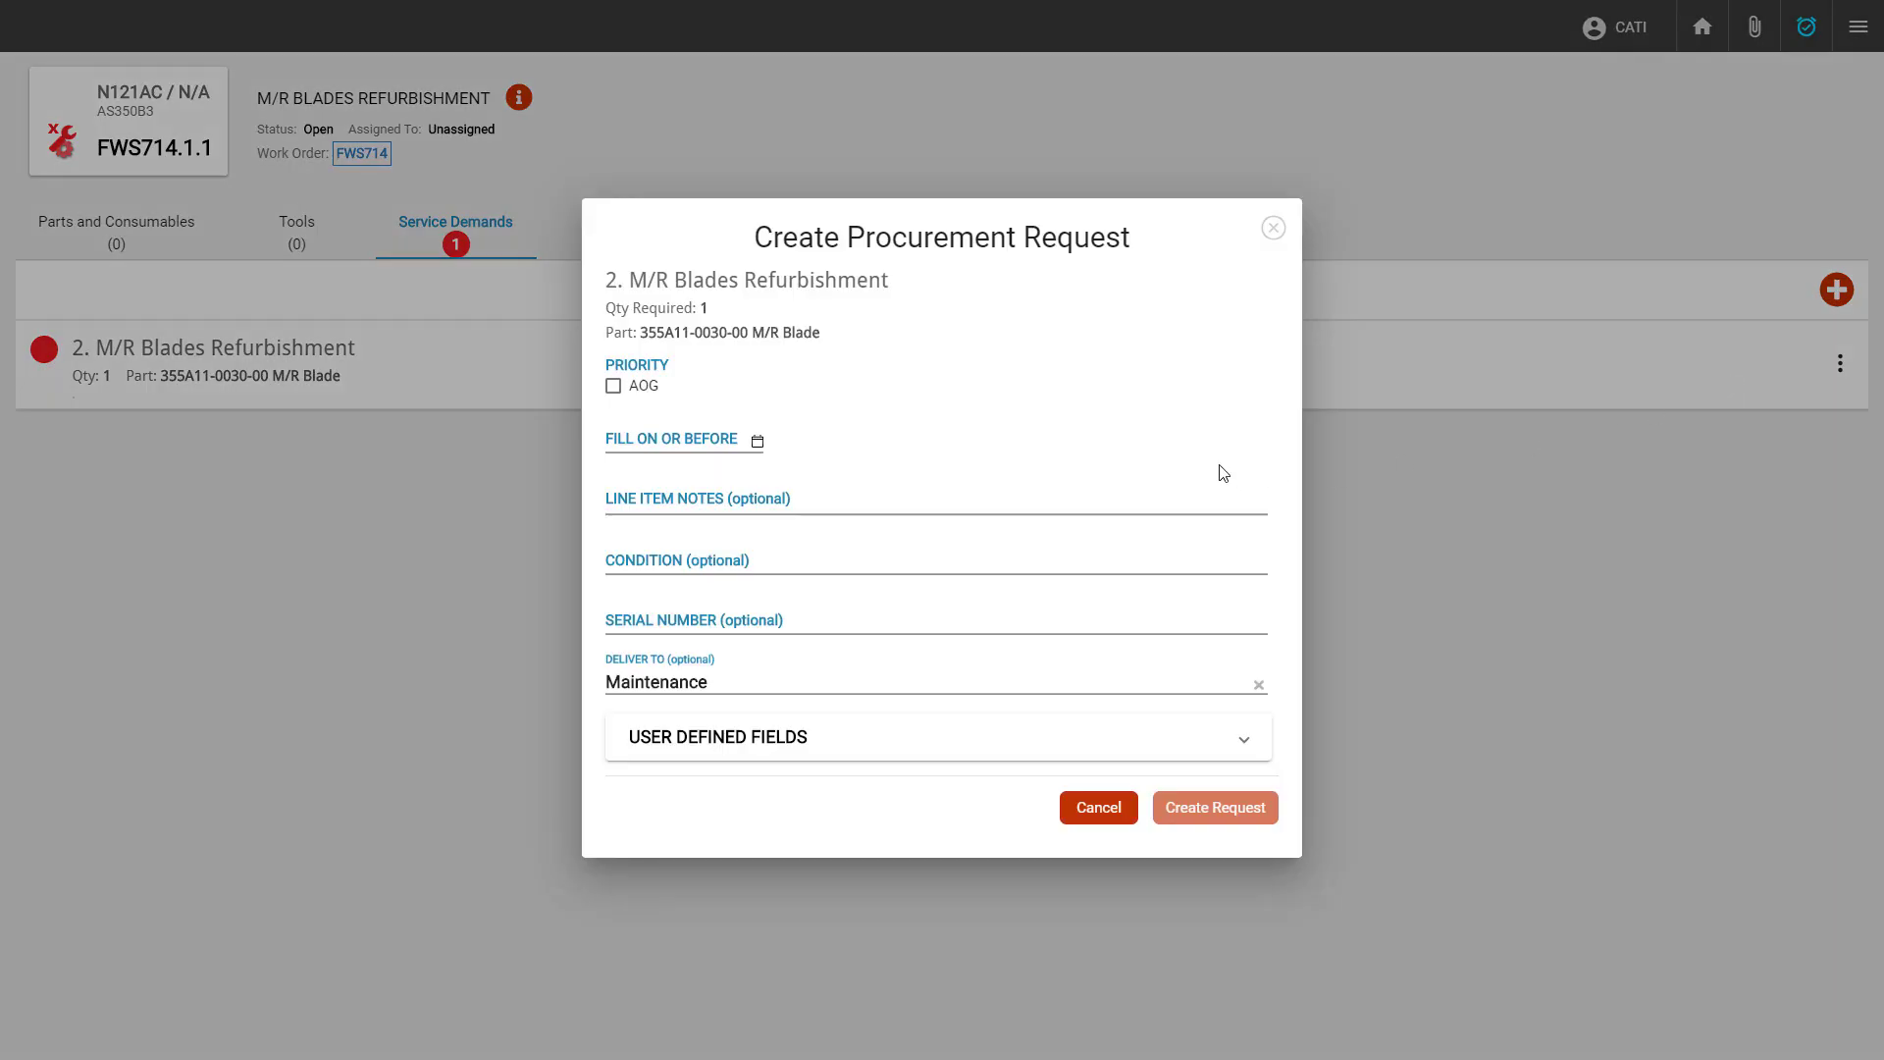
left_click(732, 446)
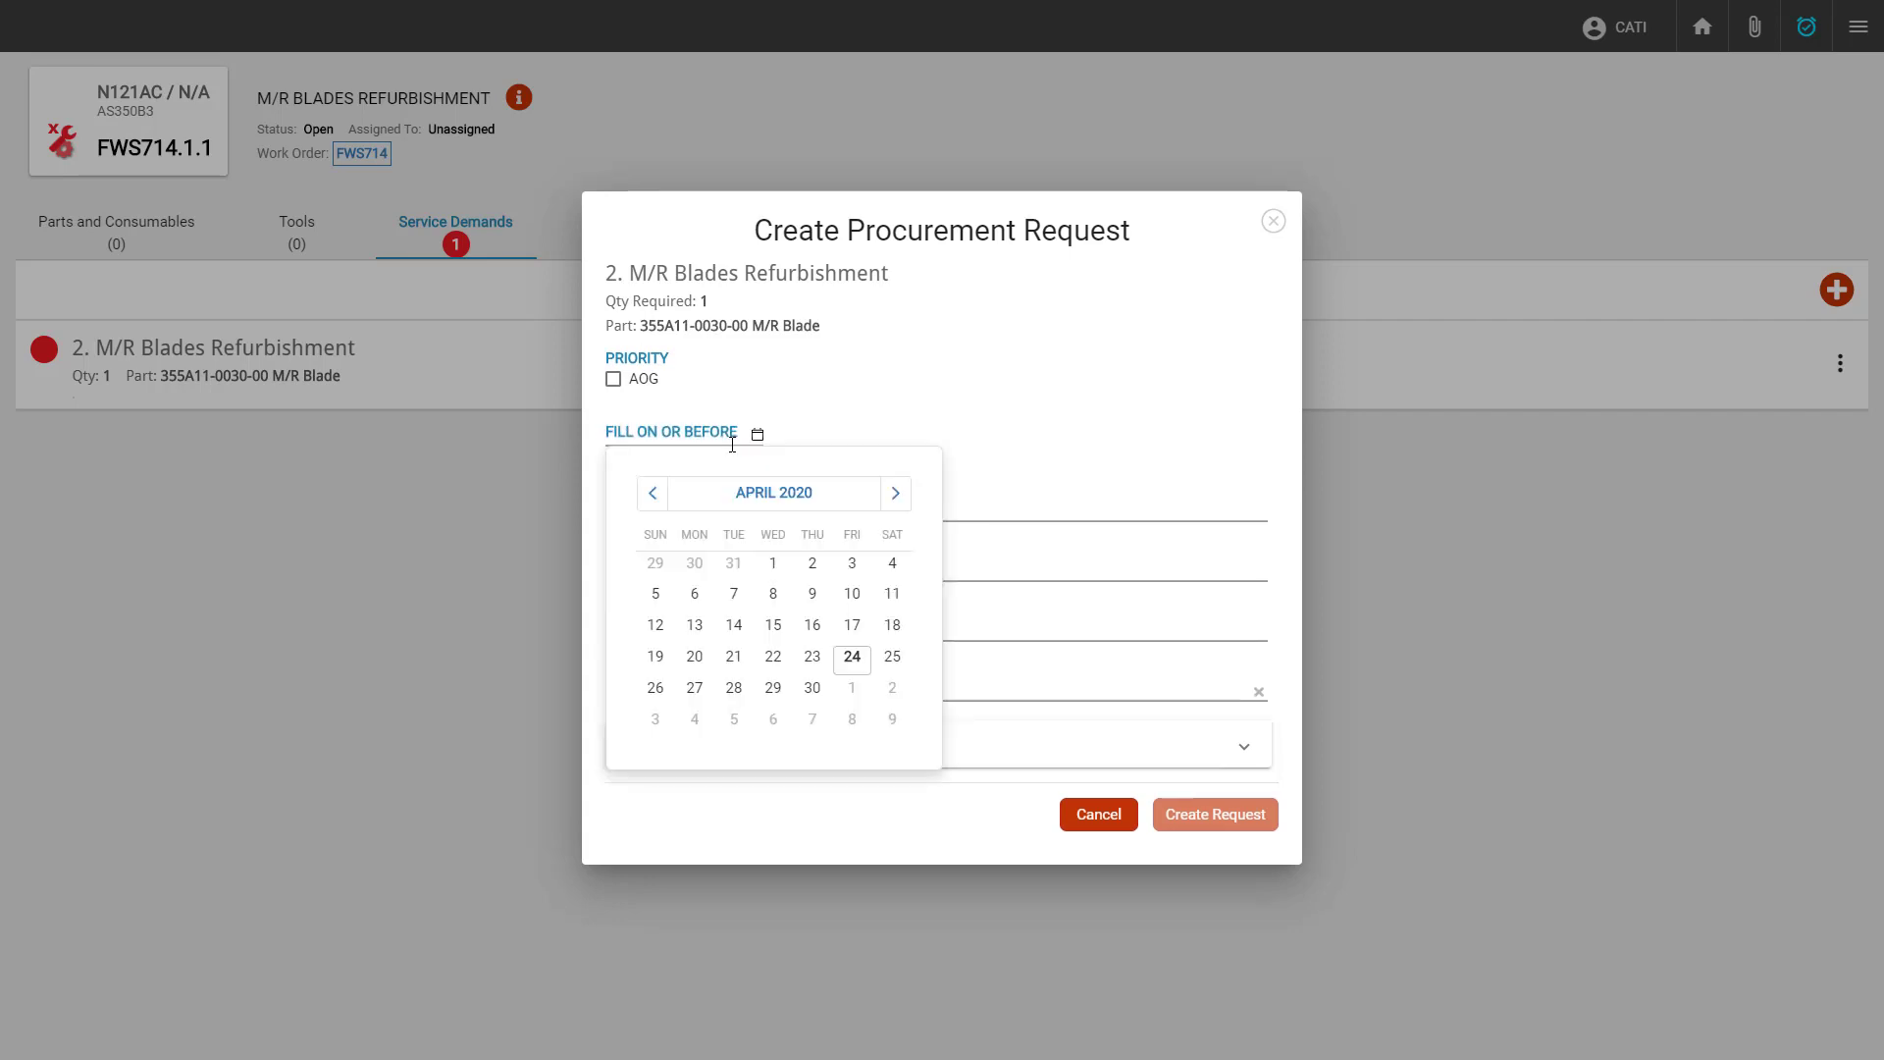
left_click(772, 688)
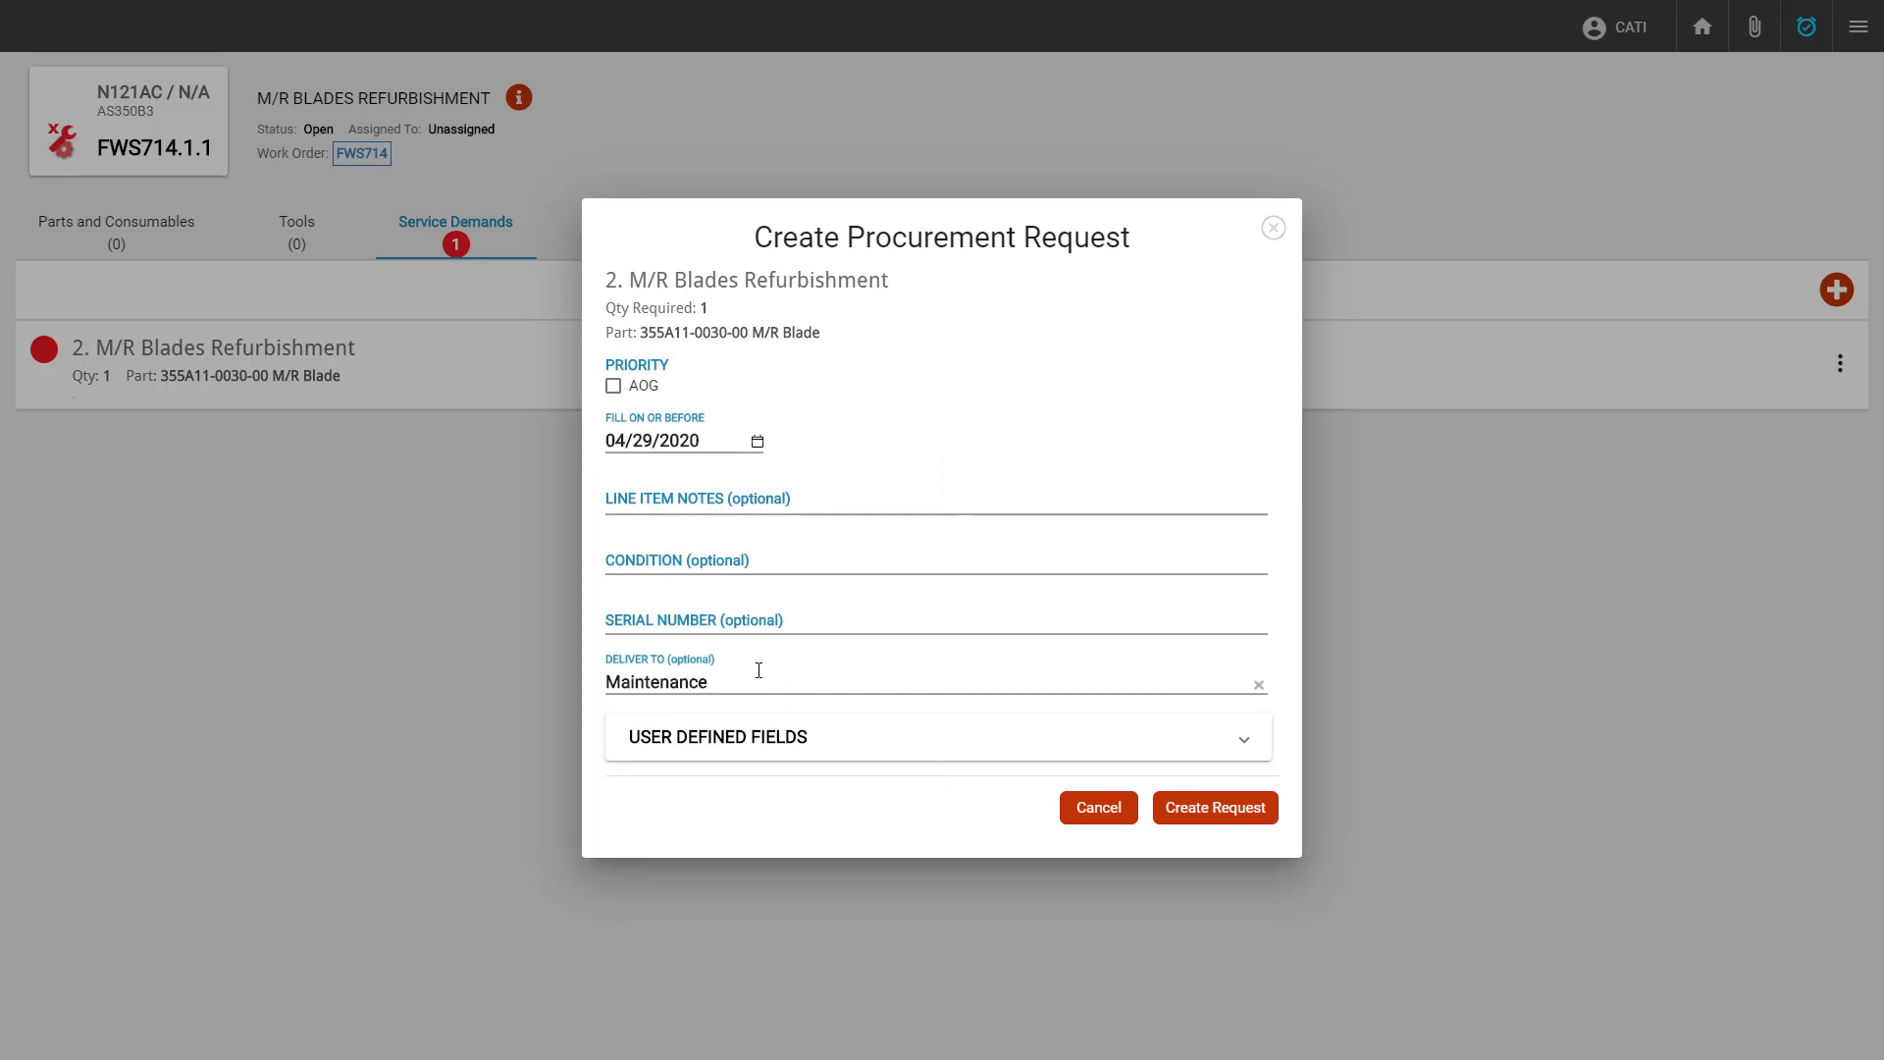
left_click(707, 621)
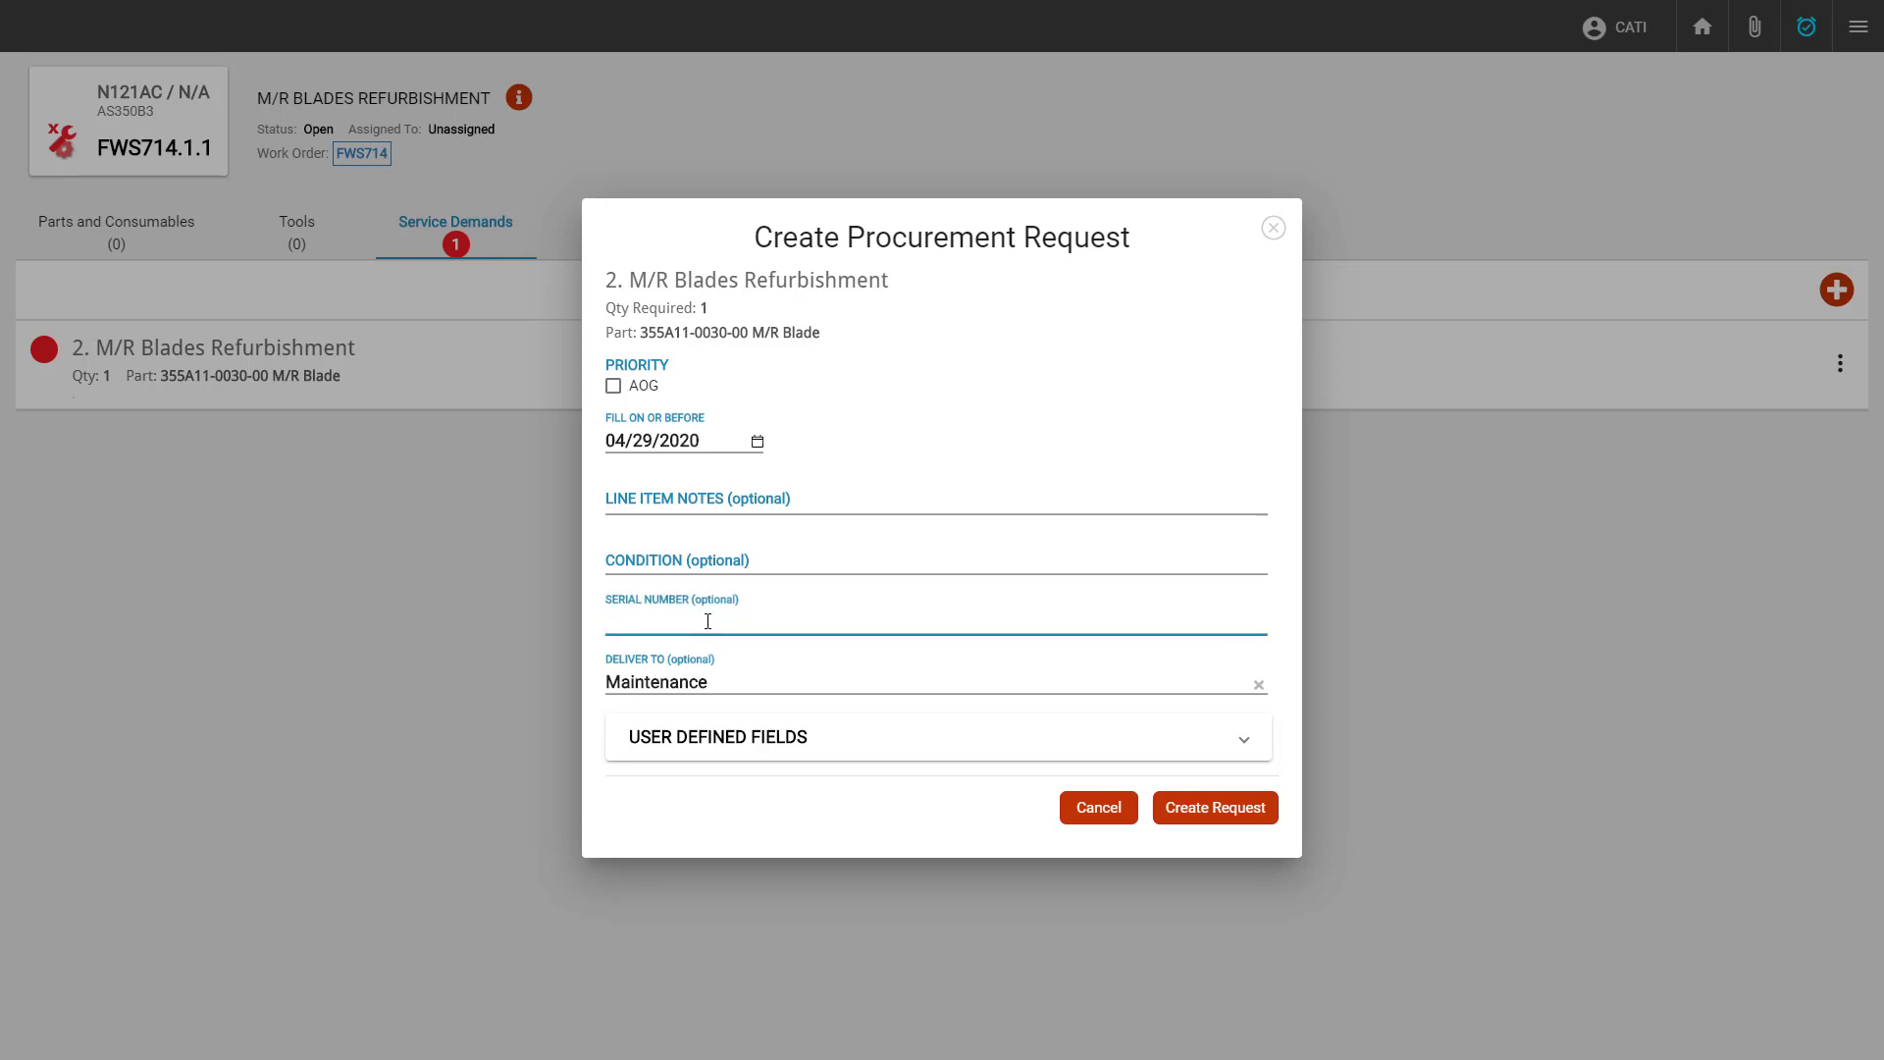
type("7885")
left_click(1213, 818)
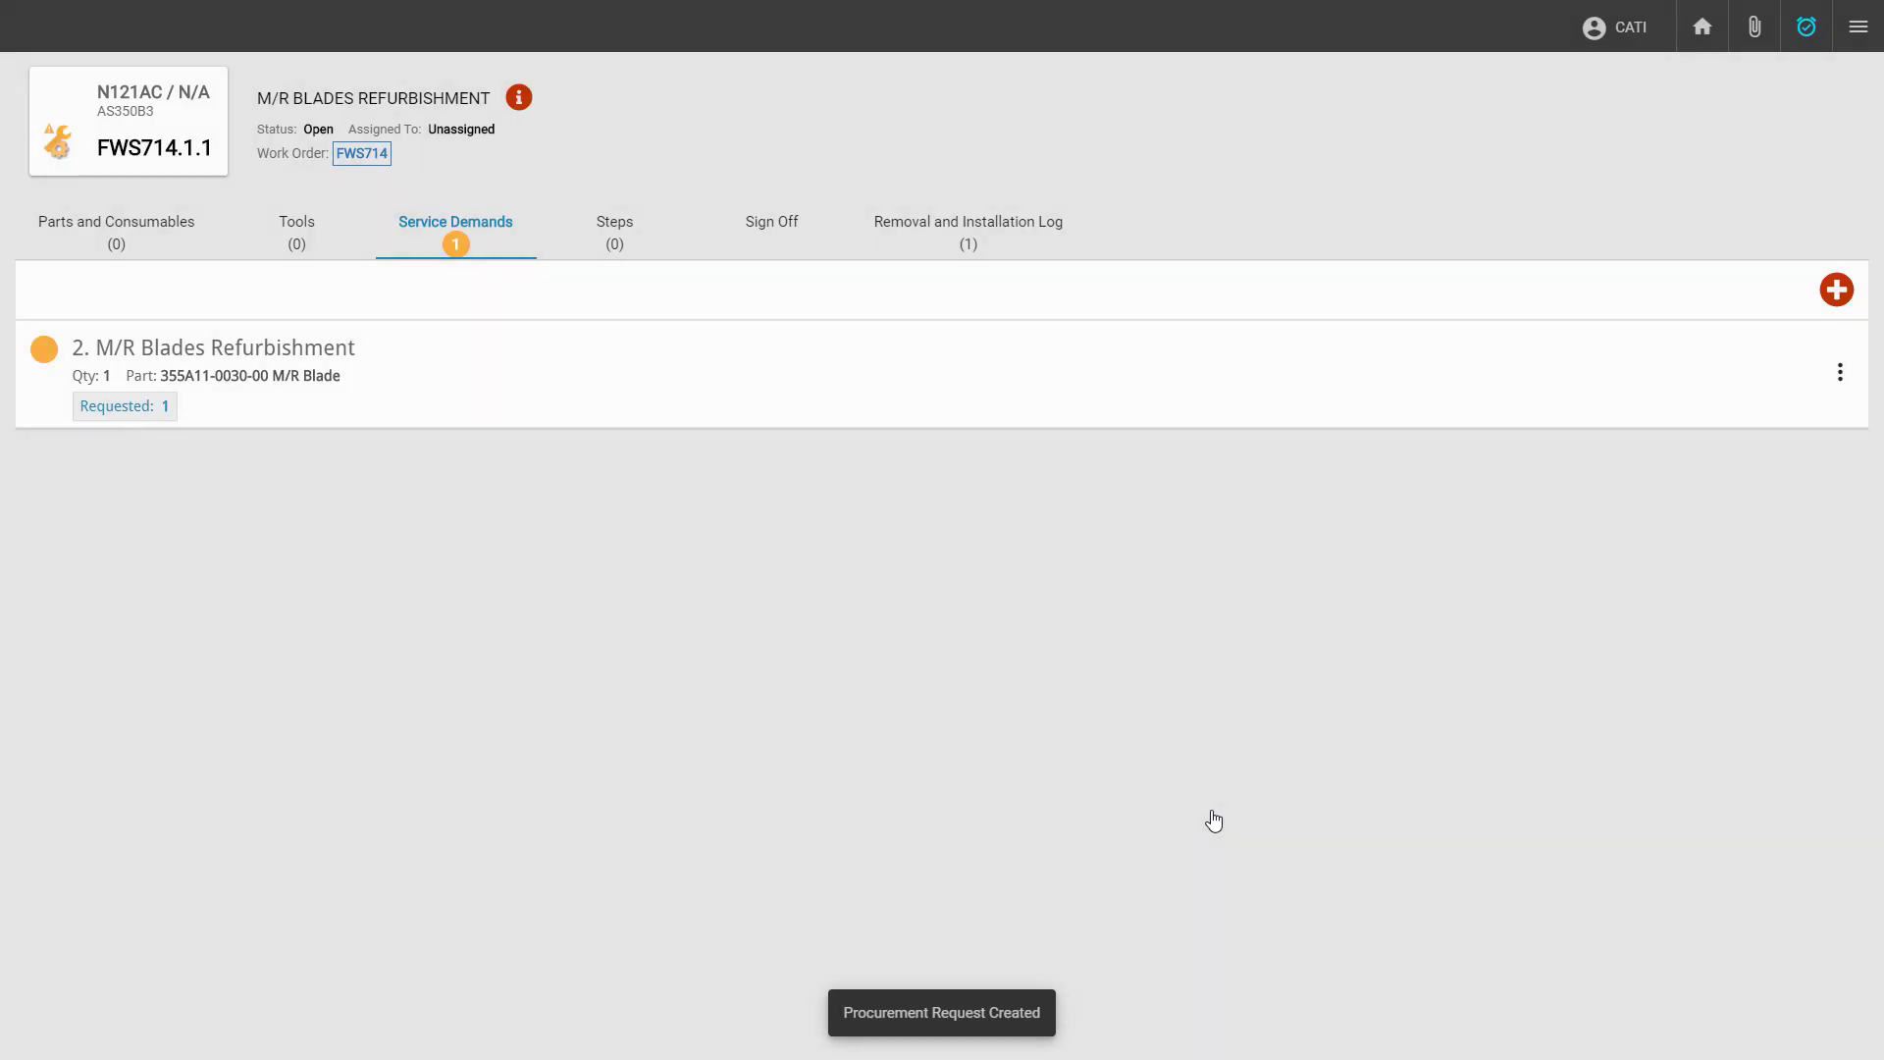